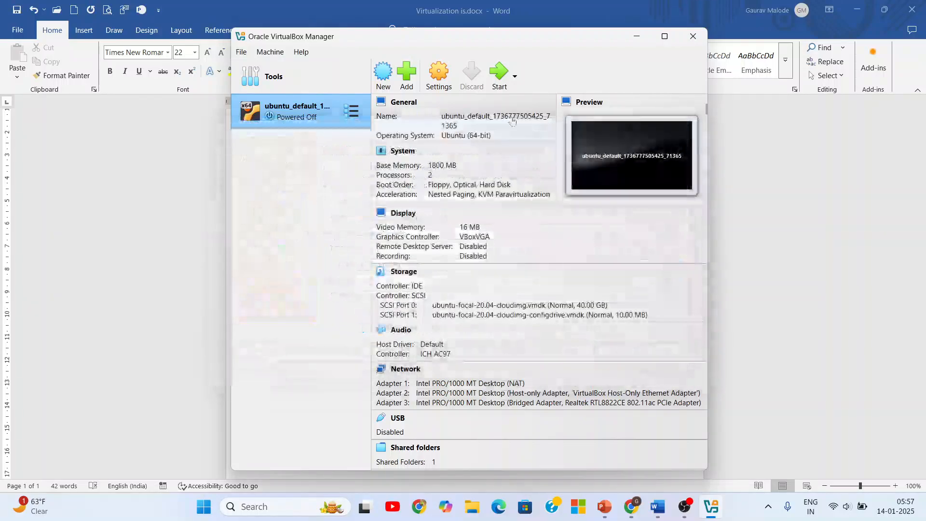
# - Maximize the VirtualBox Manager window and start creating a new virtual machine named CentOs
pyautogui.doubleClick(442, 43)
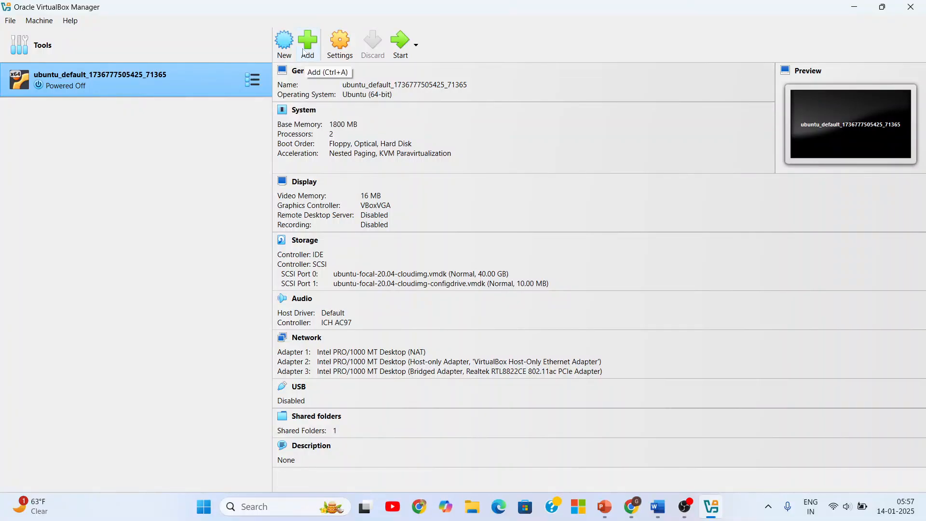
pyautogui.click(284, 43)
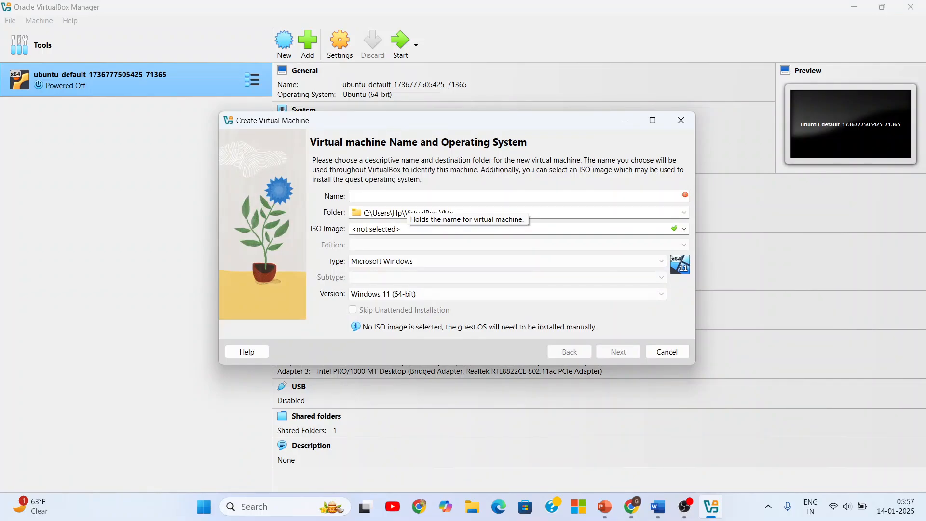
pyautogui.write('Cnet')
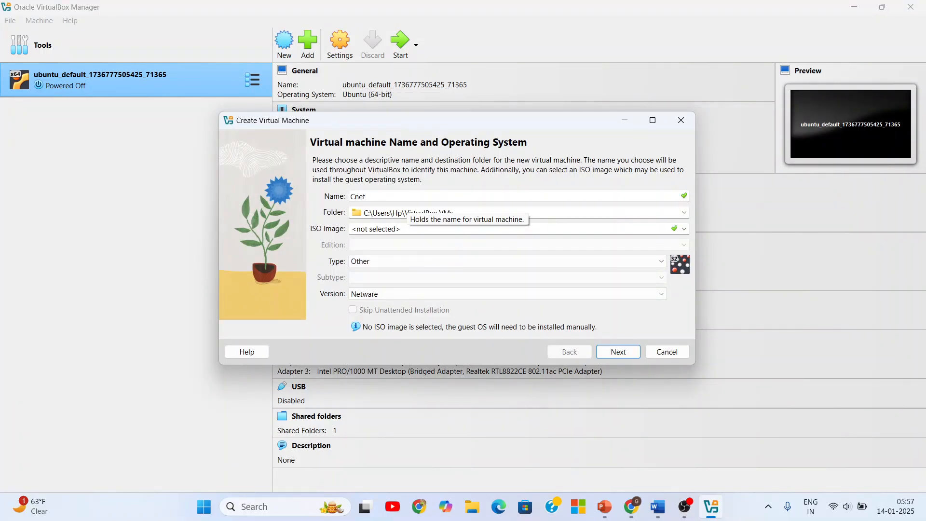
pyautogui.press('BackSpace')
pyautogui.press('BackSpace')
pyautogui.press('BackSpace')
pyautogui.write('en')
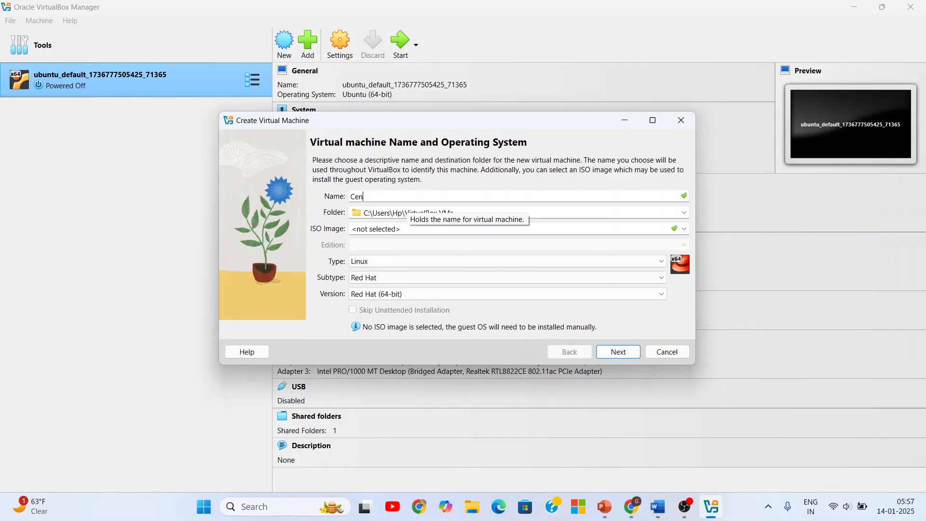
pyautogui.write('tOs')
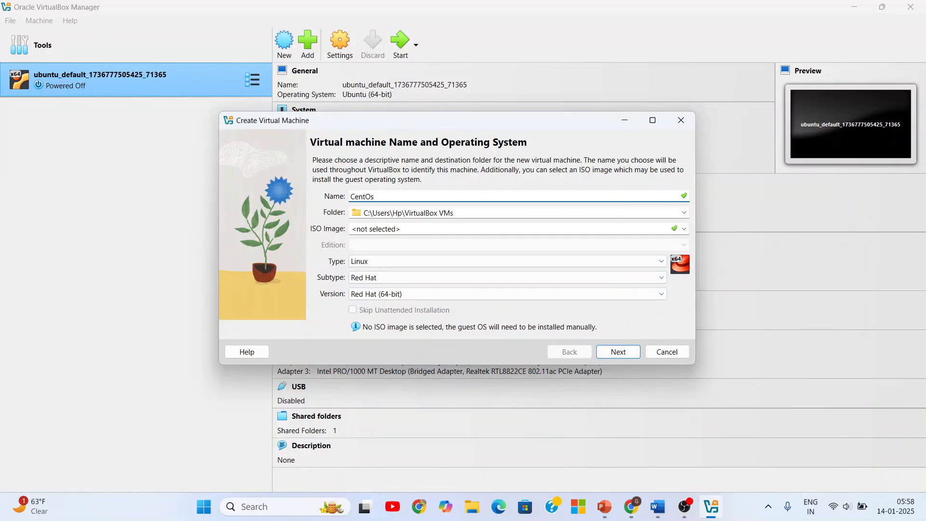
pyautogui.hotkey('shift', 'Left')
pyautogui.hotkey('shift', 'Left')
pyautogui.hotkey('shift', 'Left')
pyautogui.hotkey('shift', 'Left')
pyautogui.hotkey('shift', 'Left')
pyautogui.hotkey('shift', 'Left')
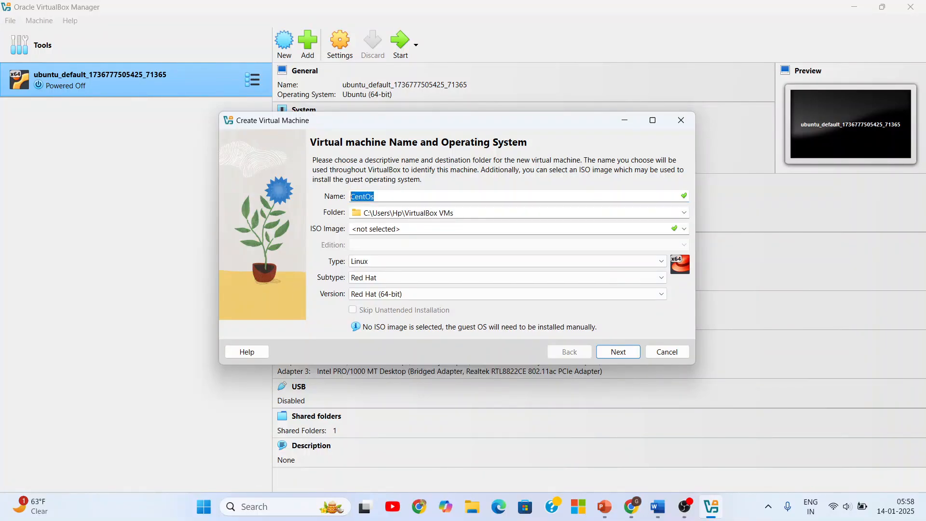
pyautogui.press('Tab')
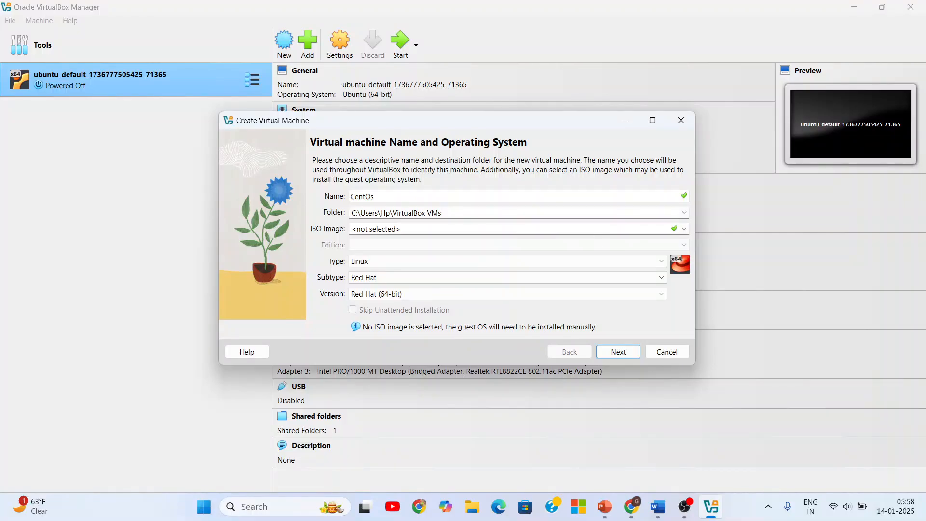
pyautogui.click(683, 213)
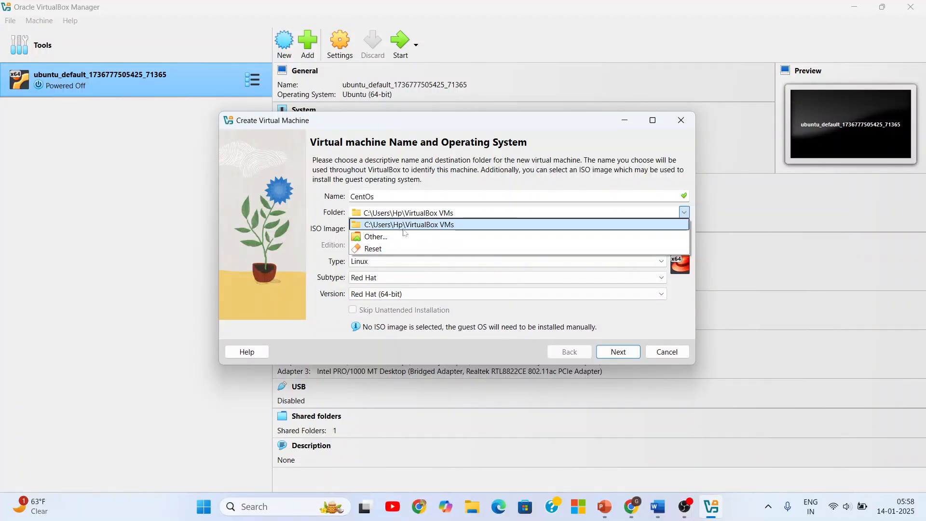
pyautogui.click(658, 180)
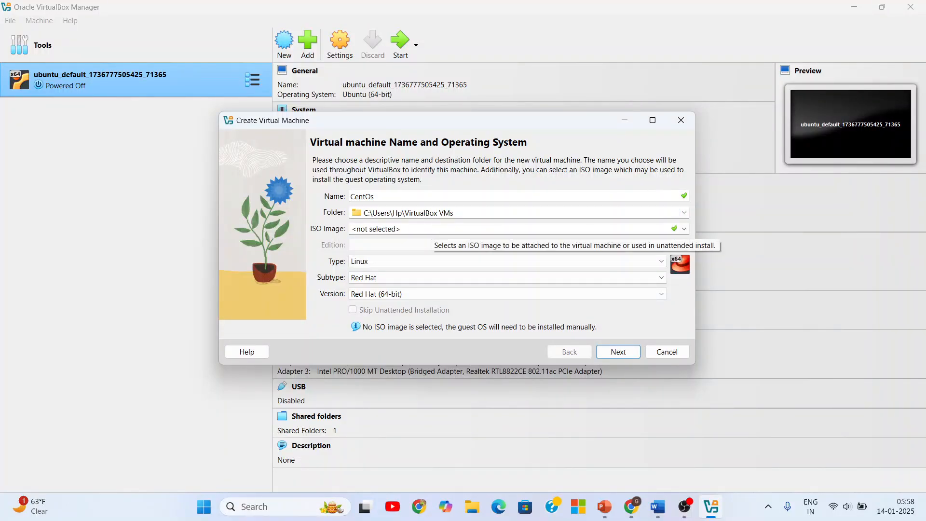
pyautogui.click(433, 229)
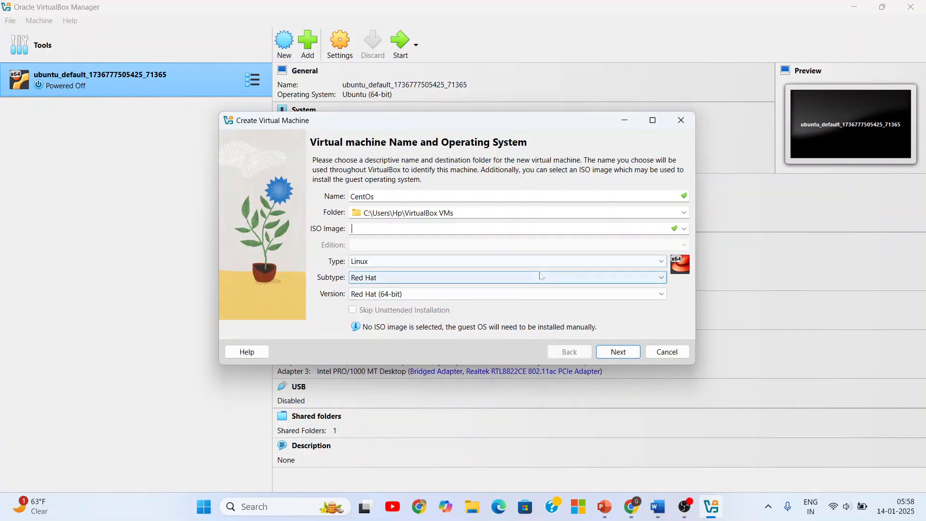
# - Switch to Chrome and search the web for "centos iso image" in a new tab
pyautogui.click(632, 506)
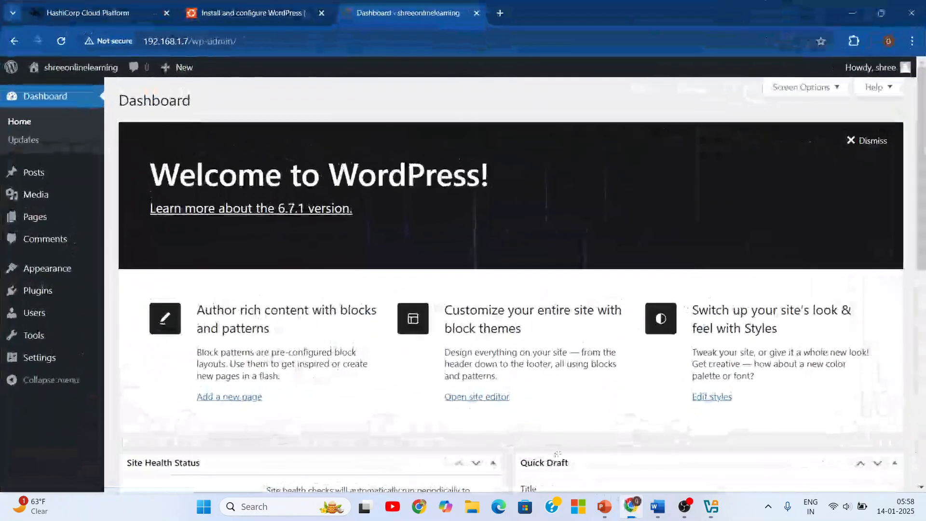
pyautogui.click(505, 15)
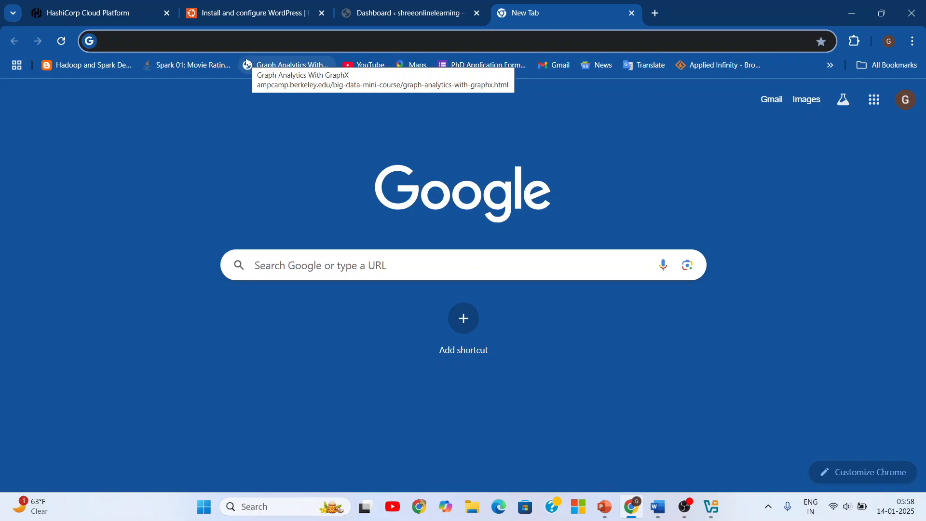
pyautogui.write('cent')
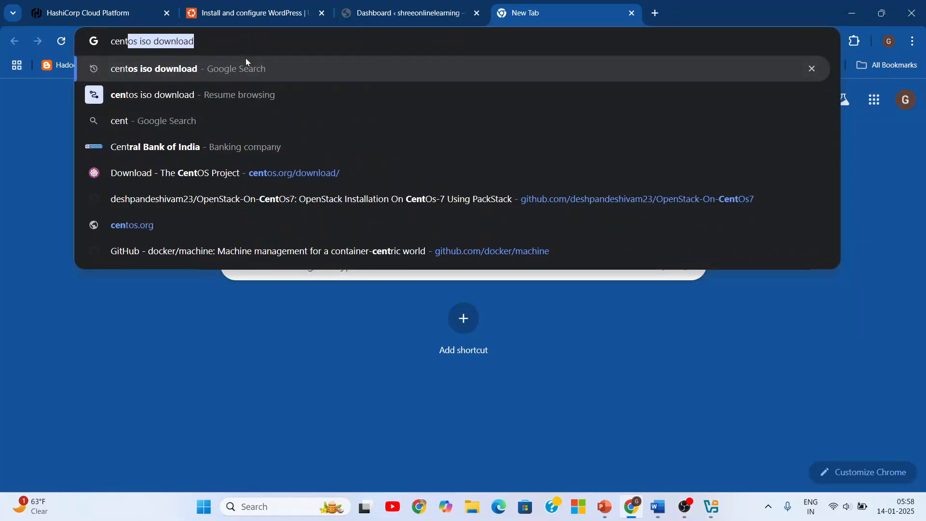
pyautogui.write('os i')
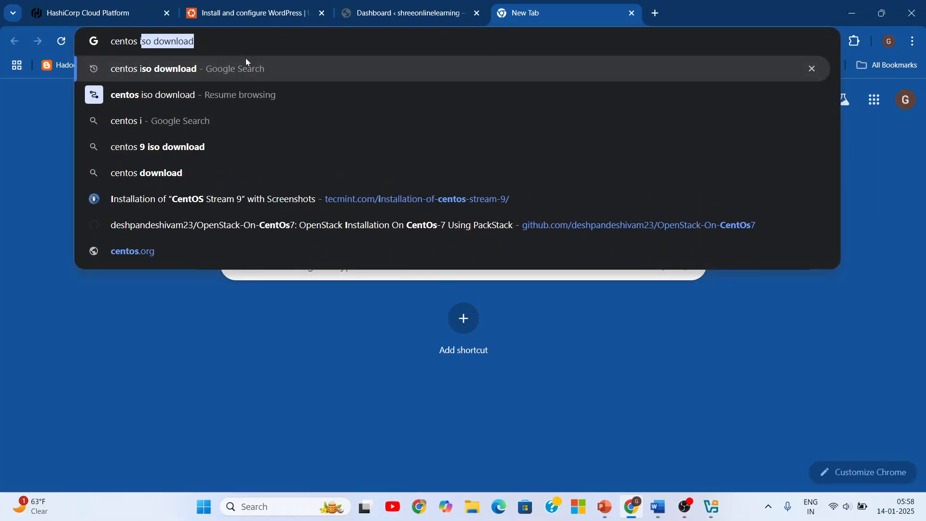
pyautogui.write('so image')
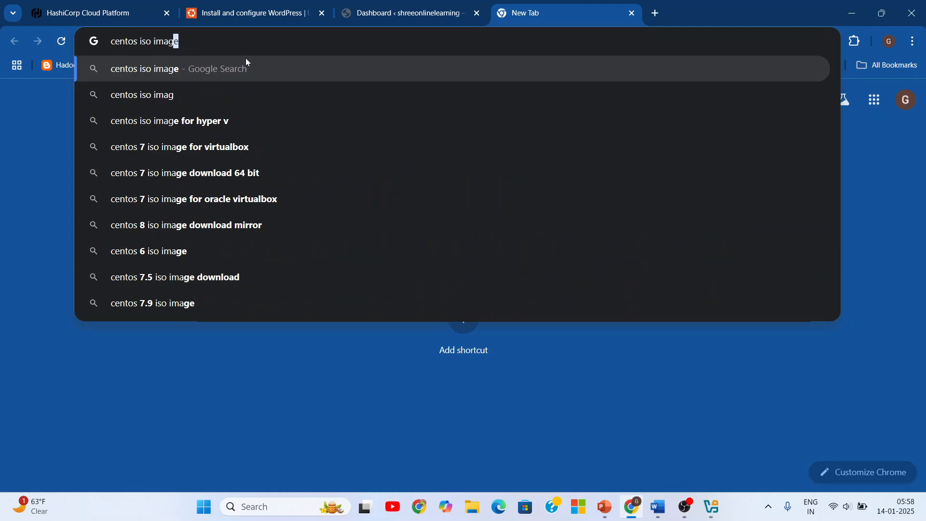
pyautogui.press('Return')
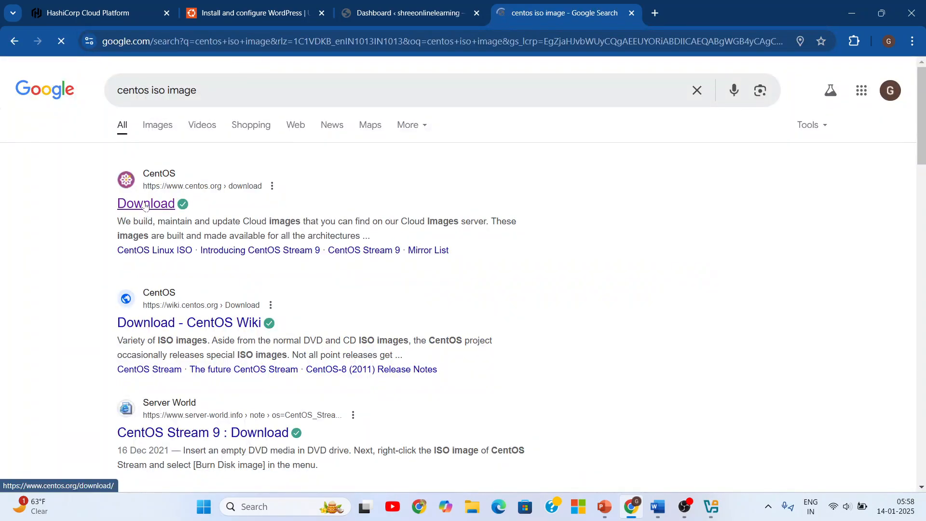
# - Open the CentOS Project's download page from the results and show the CentOS Stream 9 downloads
pyautogui.click(143, 205)
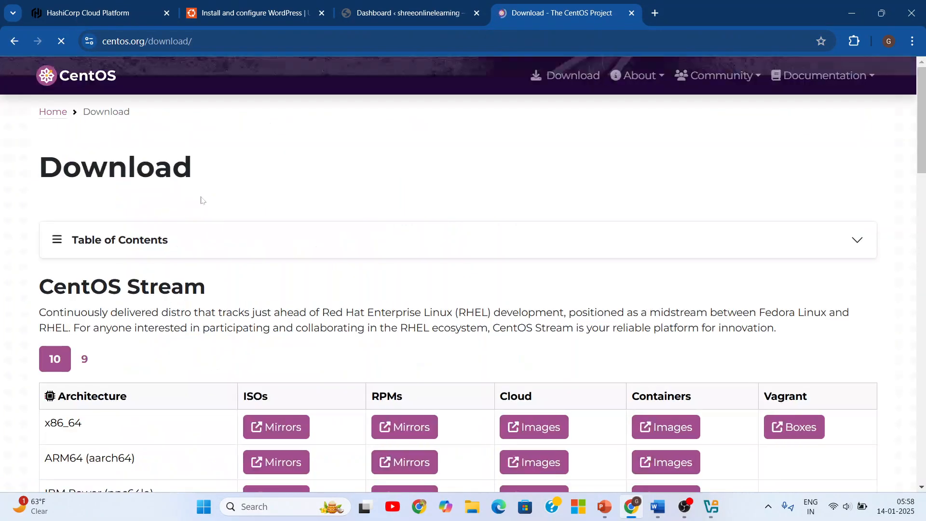
pyautogui.click(85, 359)
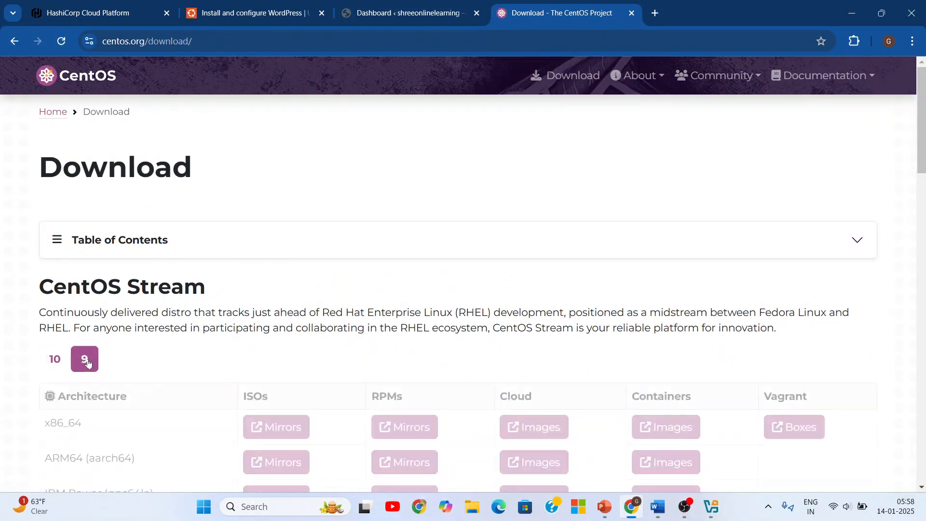
pyautogui.scroll(-4, 293, 431)
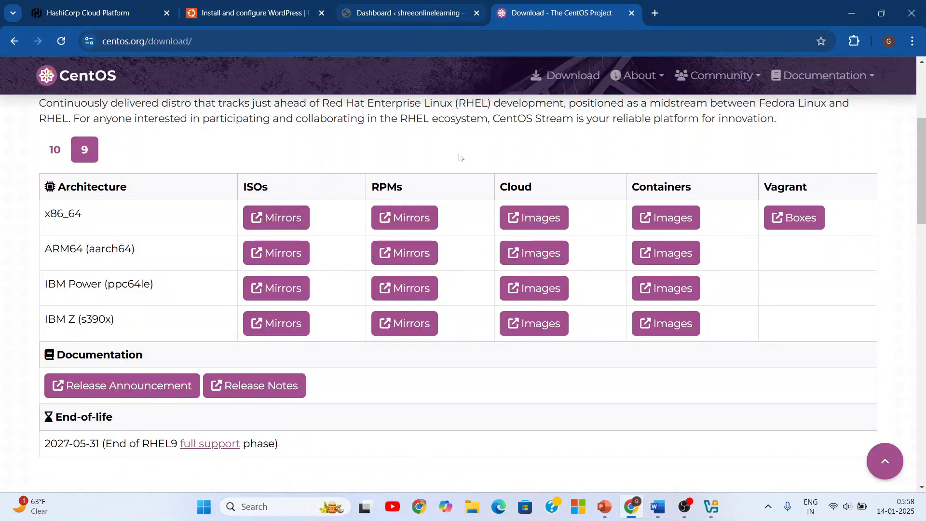
# - Switch to File Explorer and locate the CentOS-Stream-9-latest-x86_64-dvd1.iso file on New Volume (E:), then minimize the window
pyautogui.click(471, 507)
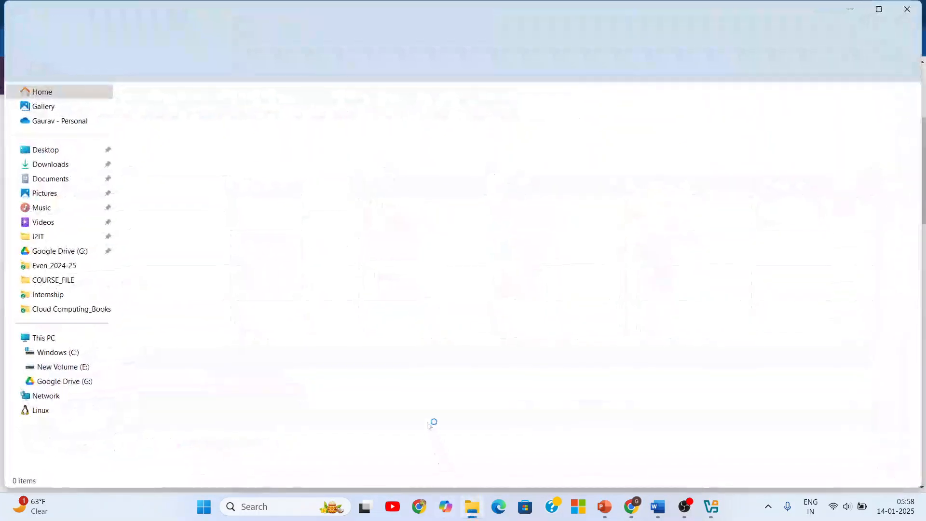
pyautogui.click(70, 368)
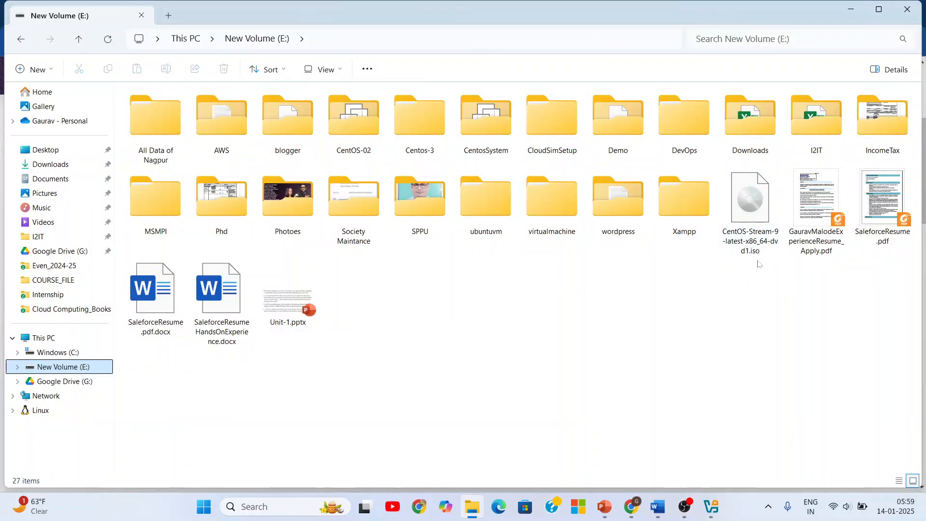
pyautogui.moveTo(759, 238)
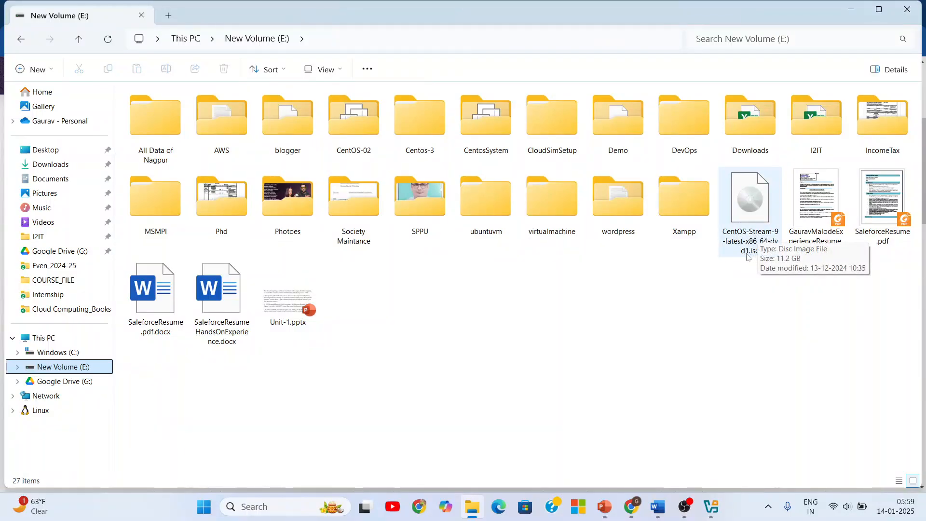
pyautogui.click(851, 8)
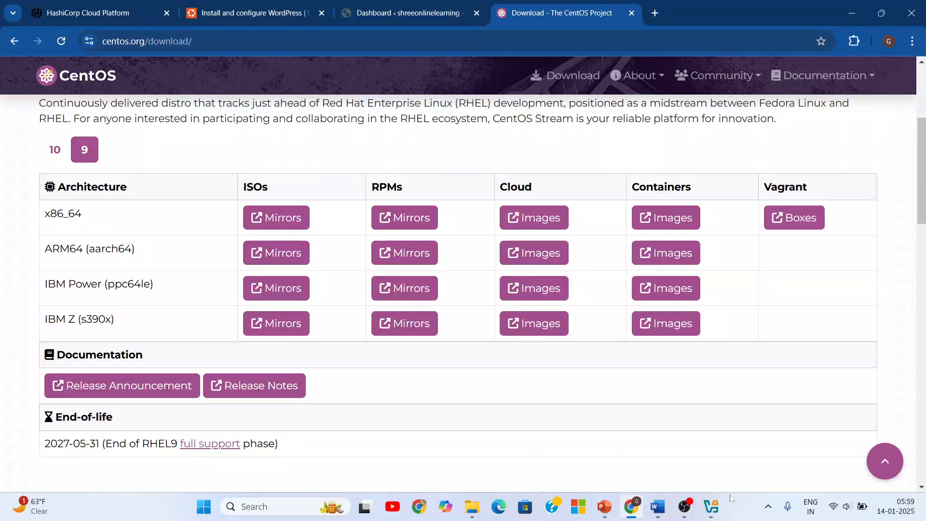
# - Switch back to VirtualBox, choose E:\CentOS-Stream-9-latest-x86_64-dvd1.iso as the ISO image, and continue to the unattended install setup
pyautogui.click(712, 507)
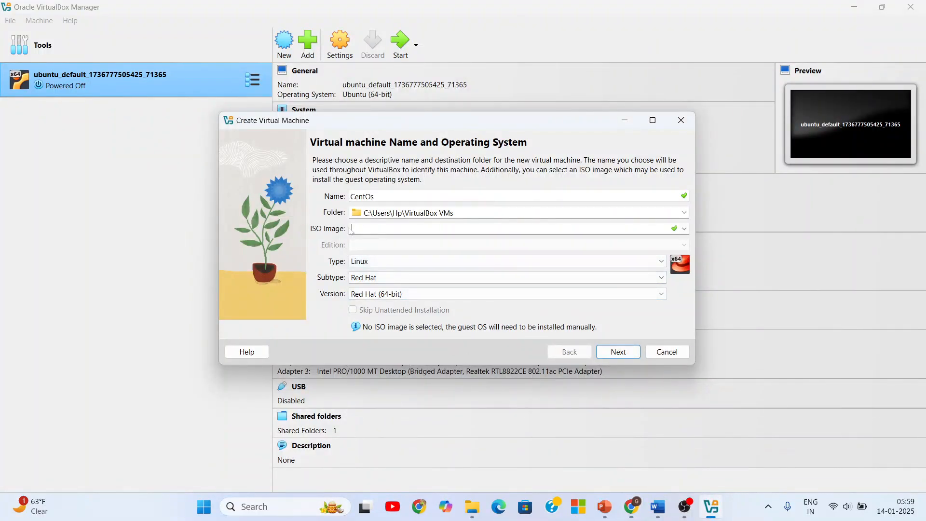
pyautogui.click(684, 229)
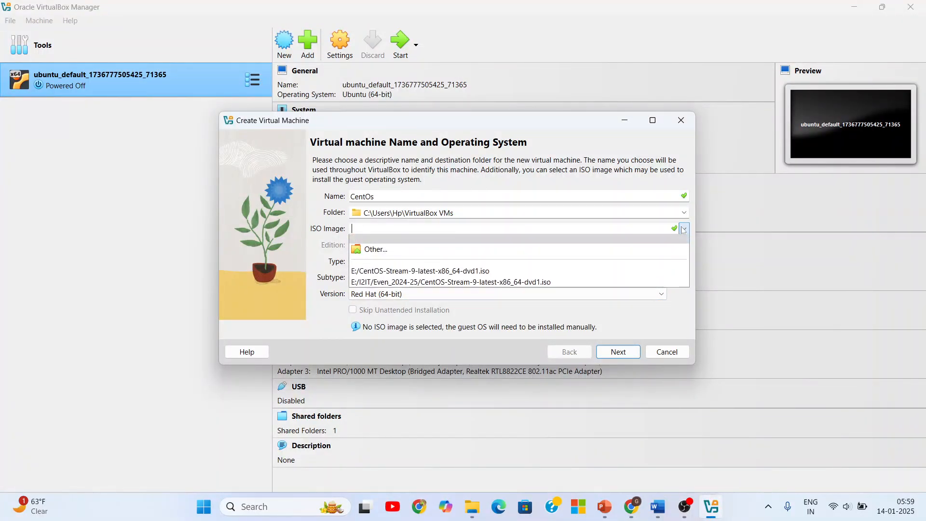
pyautogui.click(407, 272)
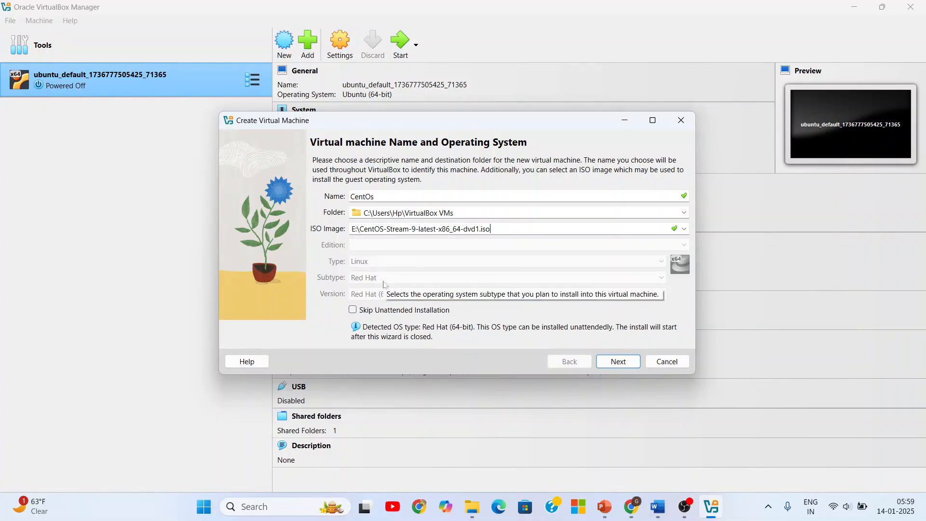
pyautogui.click(618, 362)
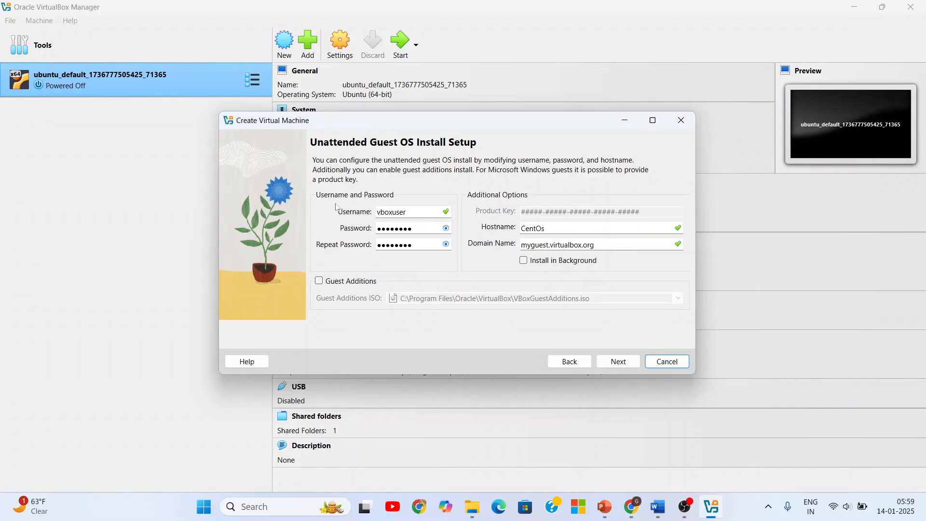
# - Set the guest username to centosuser, enter and repeat the account password, and continue to the hardware settings
pyautogui.moveTo(408, 212); pyautogui.dragTo(376, 213)
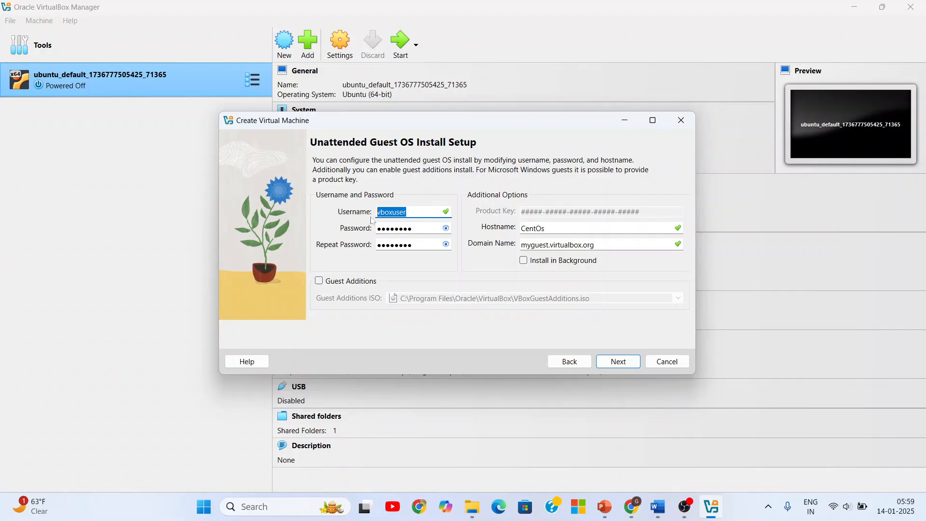
pyautogui.write('centosuser')
pyautogui.press('Tab')
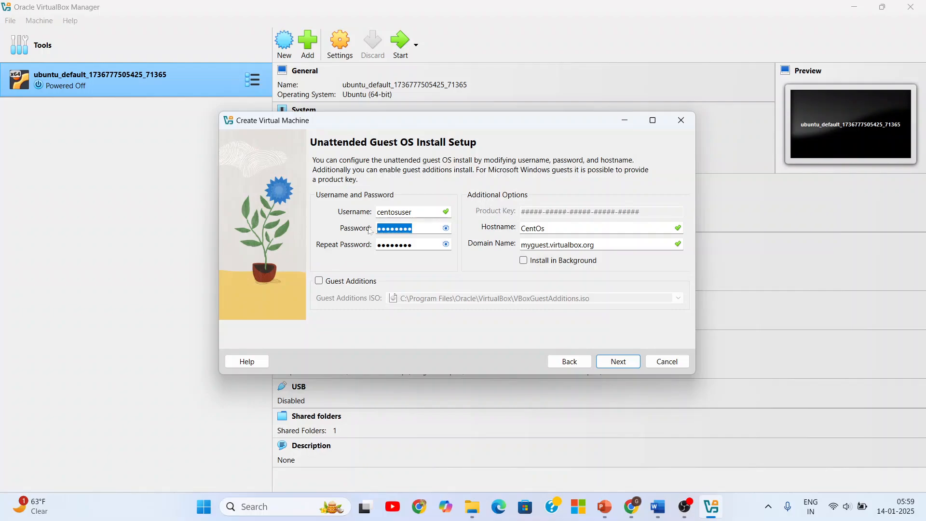
pyautogui.write('centosus')
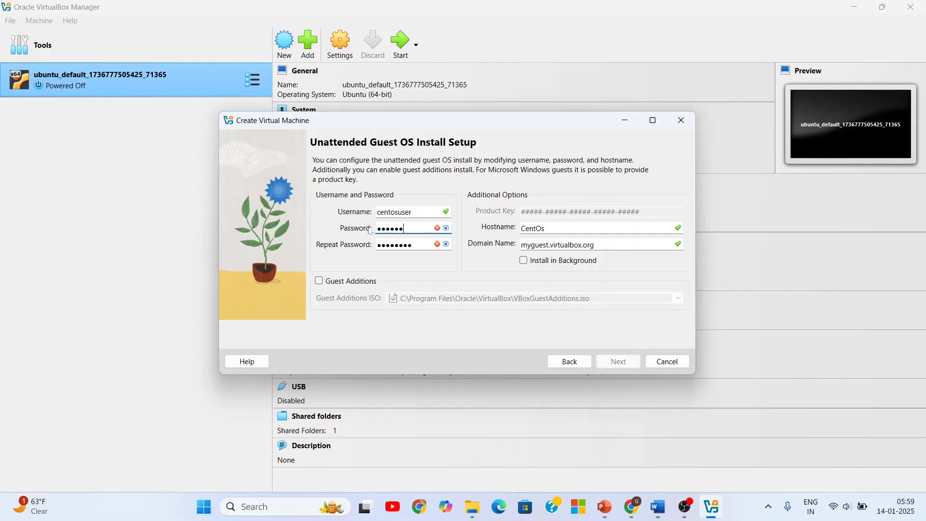
pyautogui.press('Tab')
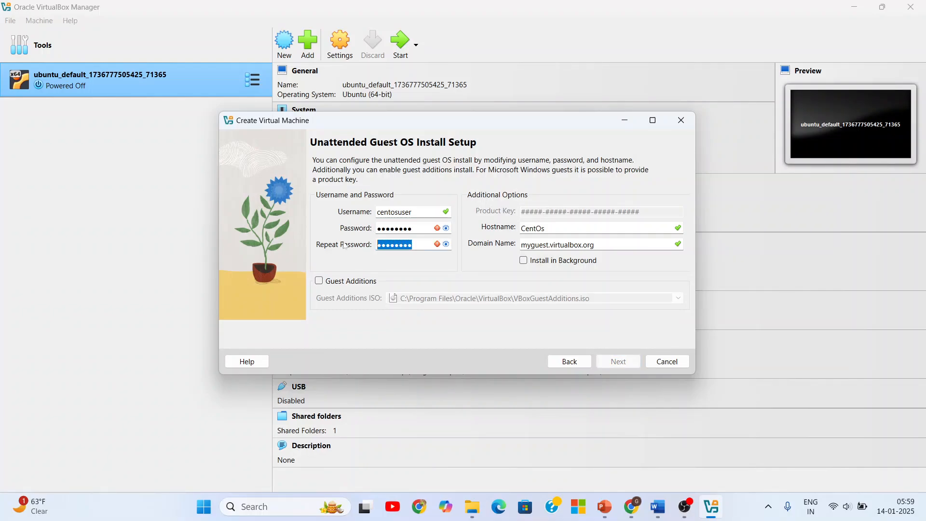
pyautogui.write('centosus')
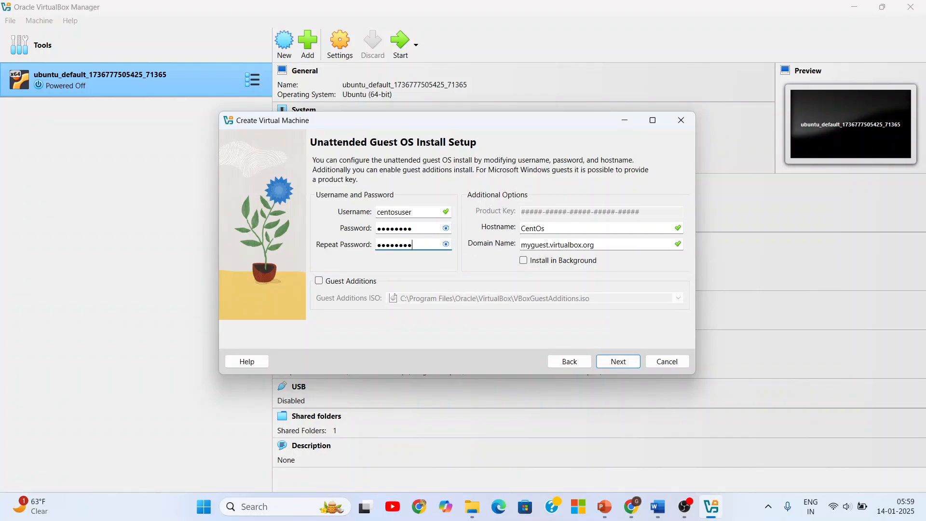
pyautogui.doubleClick(536, 228)
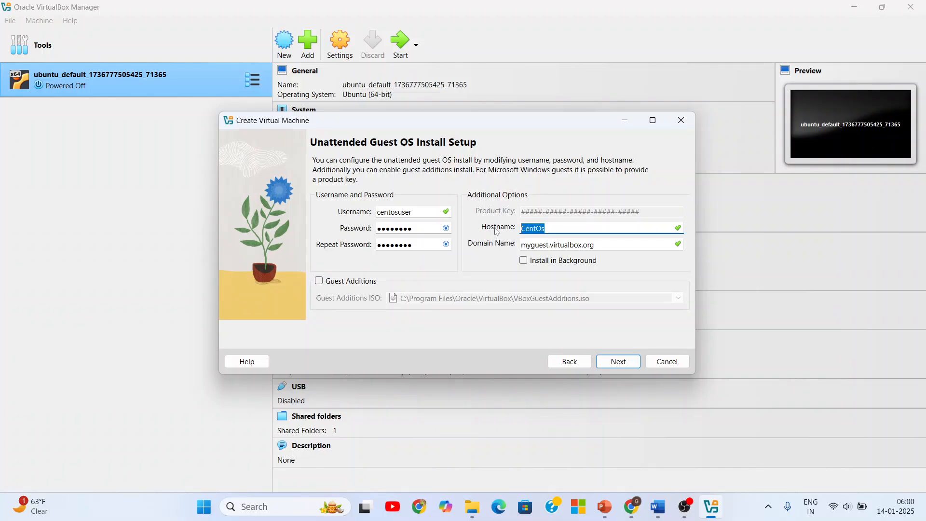
pyautogui.click(616, 365)
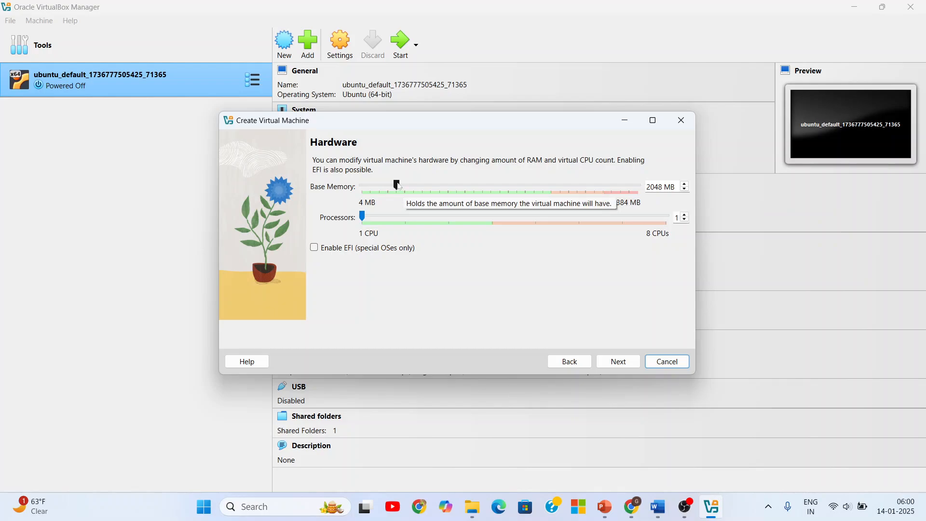
# - Set the base memory to about 3230 MB, increase the processor count, and continue to the virtual hard disk settings
pyautogui.moveTo(410, 195); pyautogui.dragTo(419, 215)
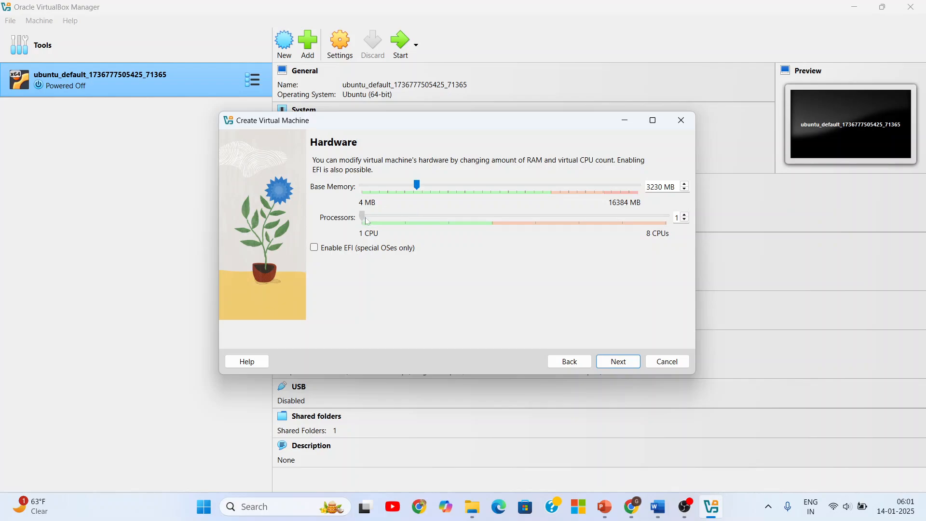
pyautogui.moveTo(363, 218); pyautogui.dragTo(413, 240)
pyautogui.click(619, 366)
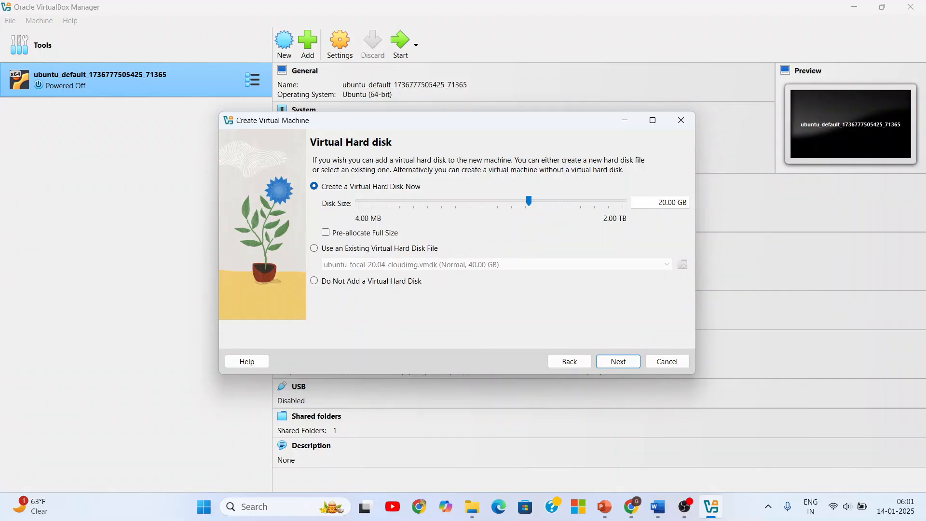
# - Set the virtual hard disk size to 21.36 GB, review the configuration summary, and finish creating the machine
pyautogui.moveTo(658, 203); pyautogui.dragTo(689, 203)
pyautogui.moveTo(530, 202)
pyautogui.mouseDown()
pyautogui.moveTo(579, 207)
pyautogui.moveTo(514, 207)
pyautogui.moveTo(533, 215)
pyautogui.mouseUp()
pyautogui.click(614, 366)
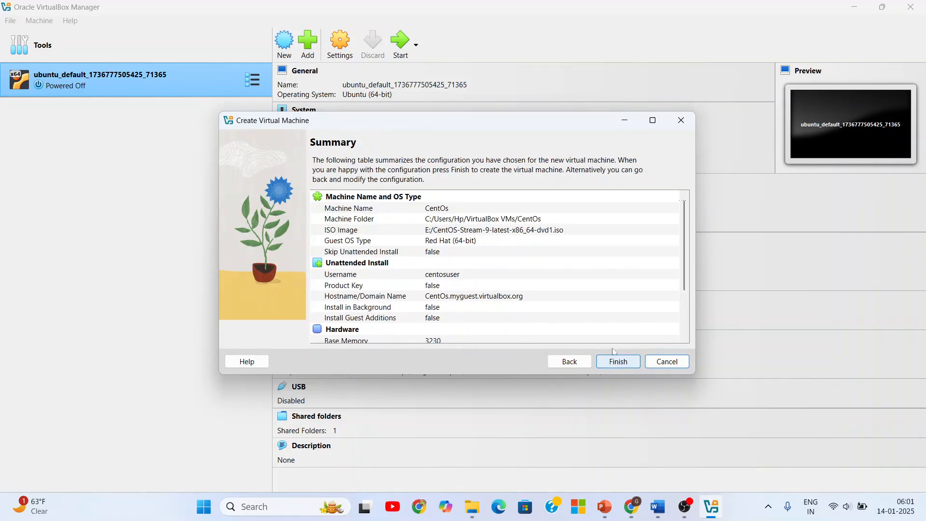
pyautogui.scroll(-3, 660, 285)
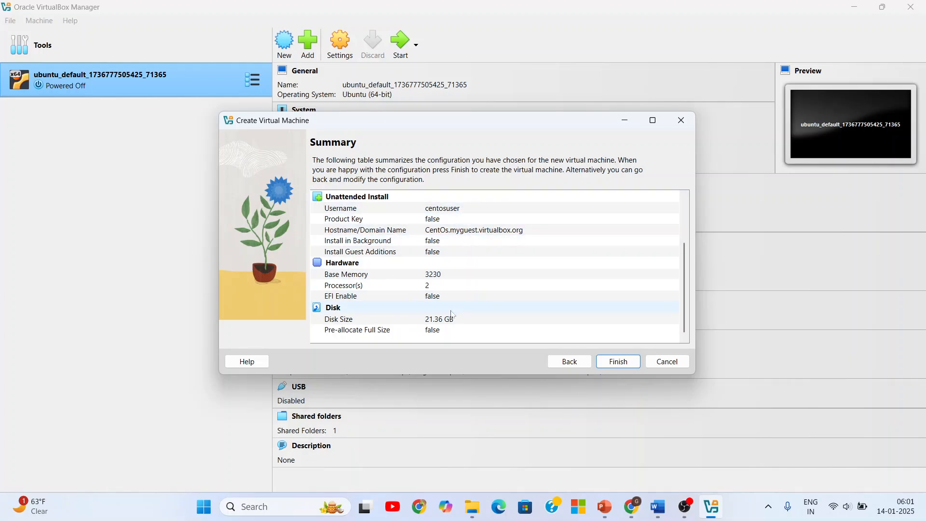
pyautogui.click(618, 362)
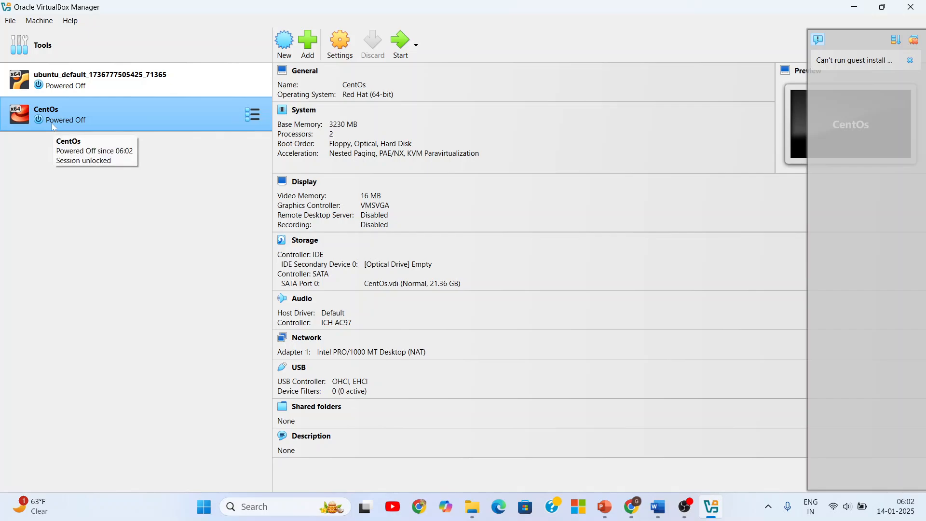
# - Start the CentOs machine, mount E:\CentOS-Stream-9-latest-x86_64-dvd1.iso to retry the boot, and maximize its window without the notification
pyautogui.click(399, 47)
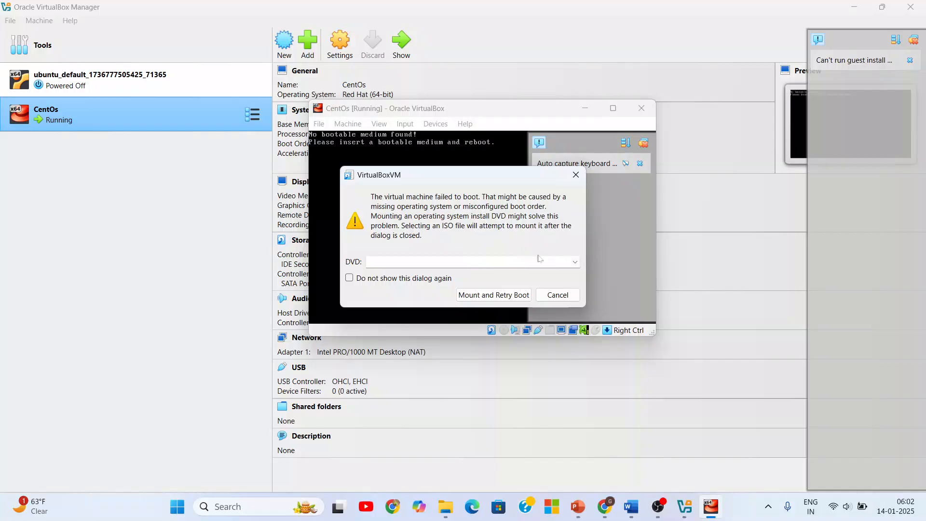
pyautogui.click(576, 263)
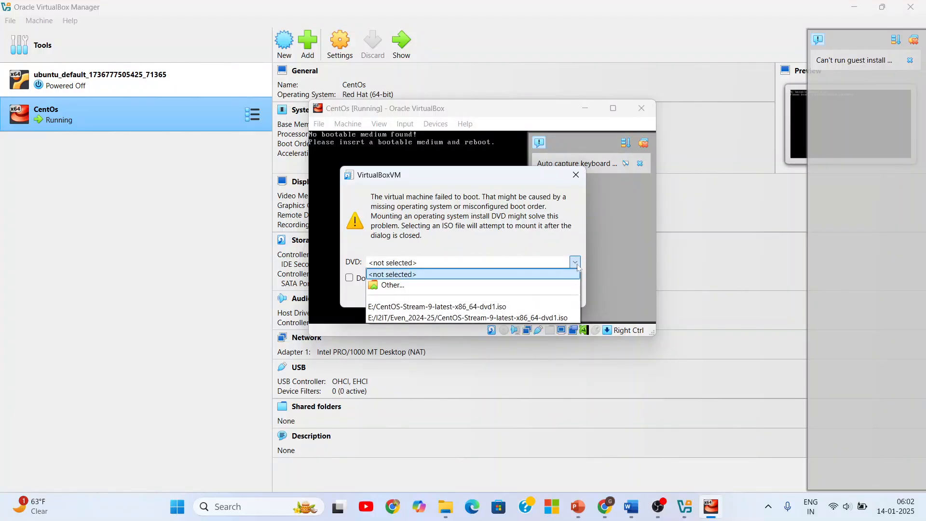
pyautogui.click(492, 307)
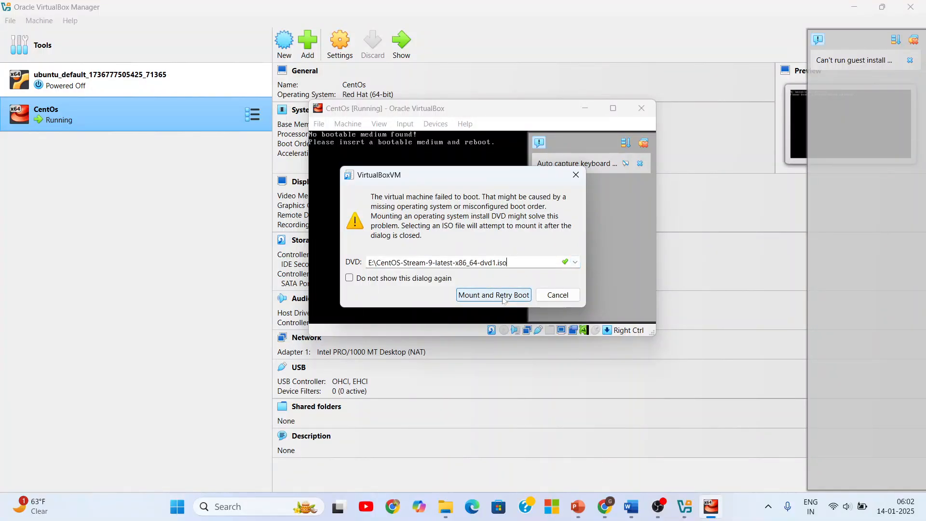
pyautogui.click(494, 295)
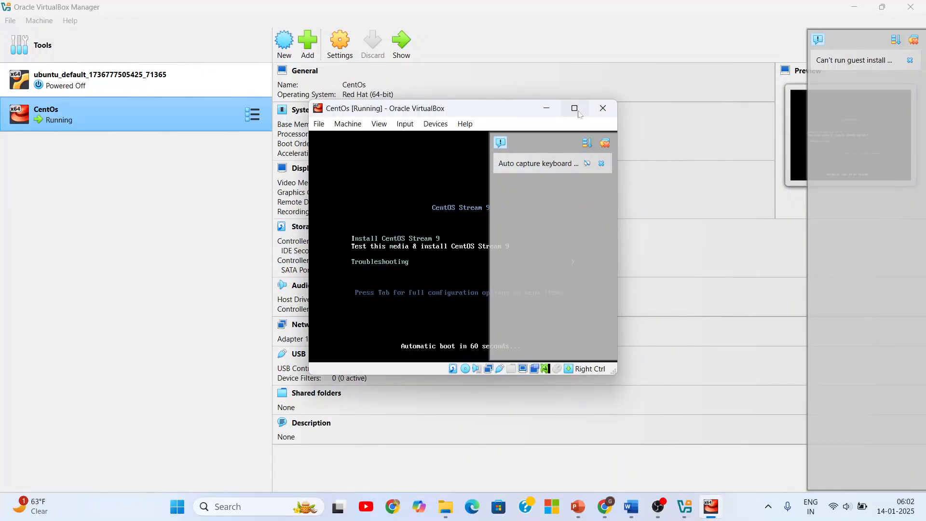
pyautogui.click(578, 113)
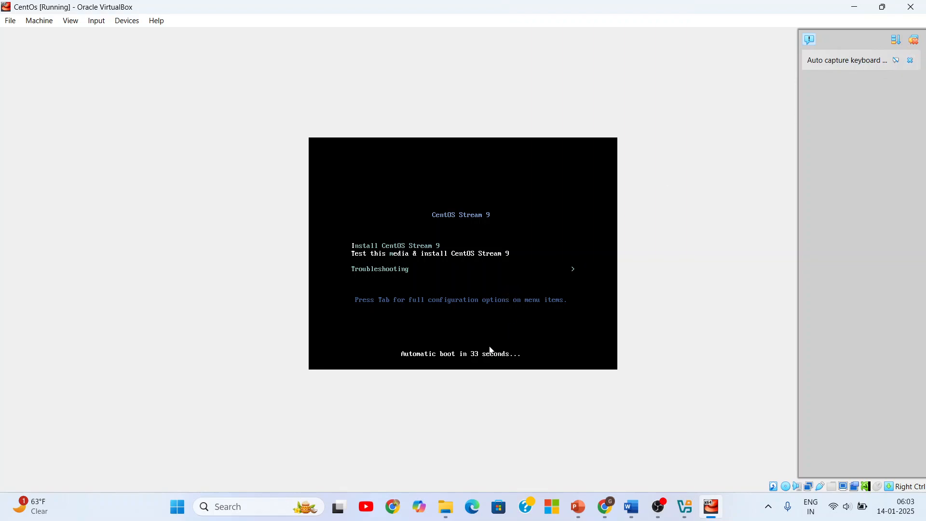
pyautogui.click(909, 61)
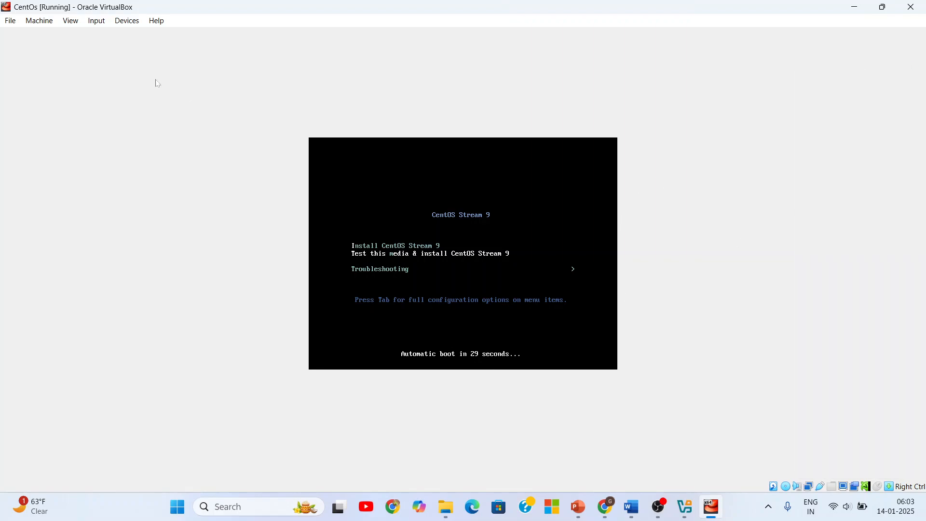
# - Return to VirtualBox Manager and power off the running CentOs virtual machine
pyautogui.click(688, 509)
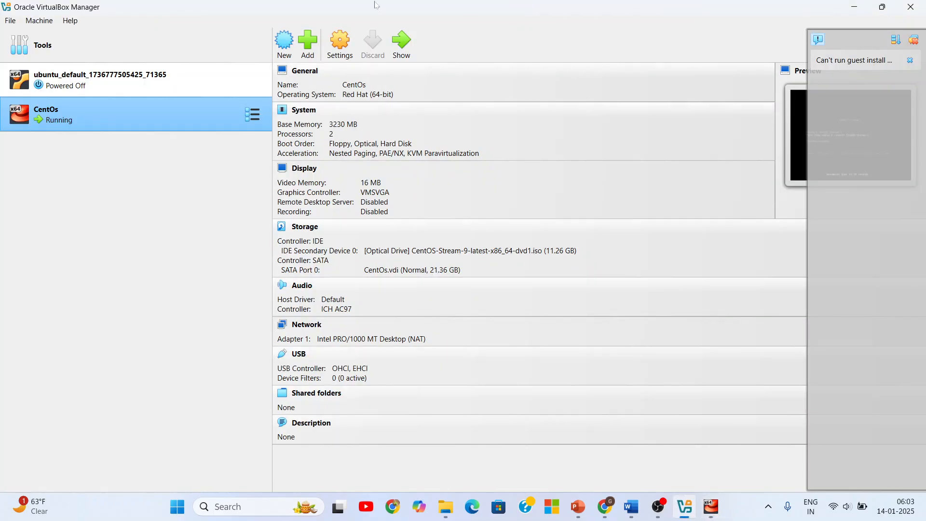
pyautogui.rightClick(258, 121)
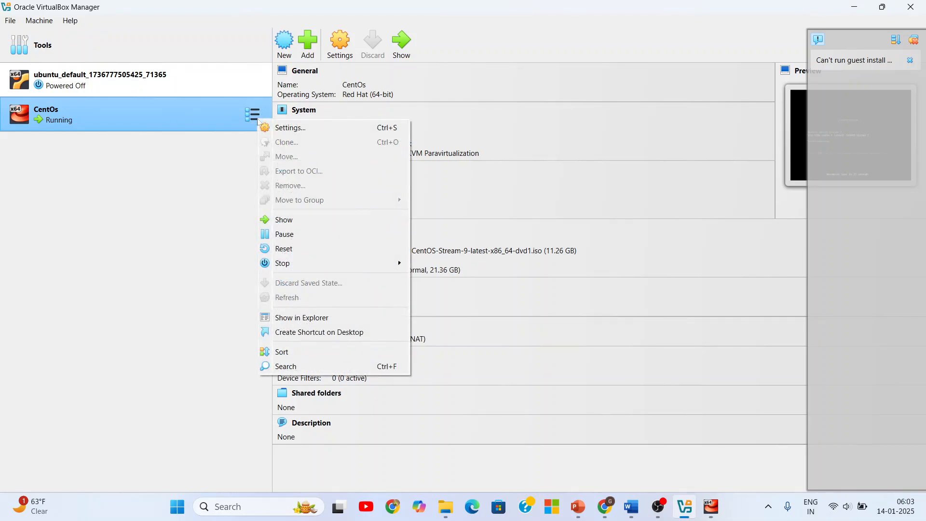
pyautogui.moveTo(333, 263)
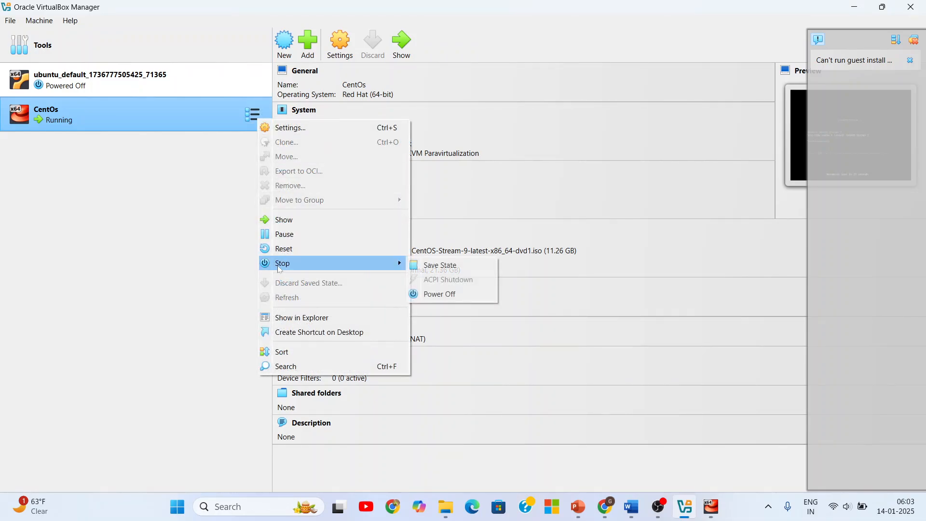
pyautogui.click(444, 295)
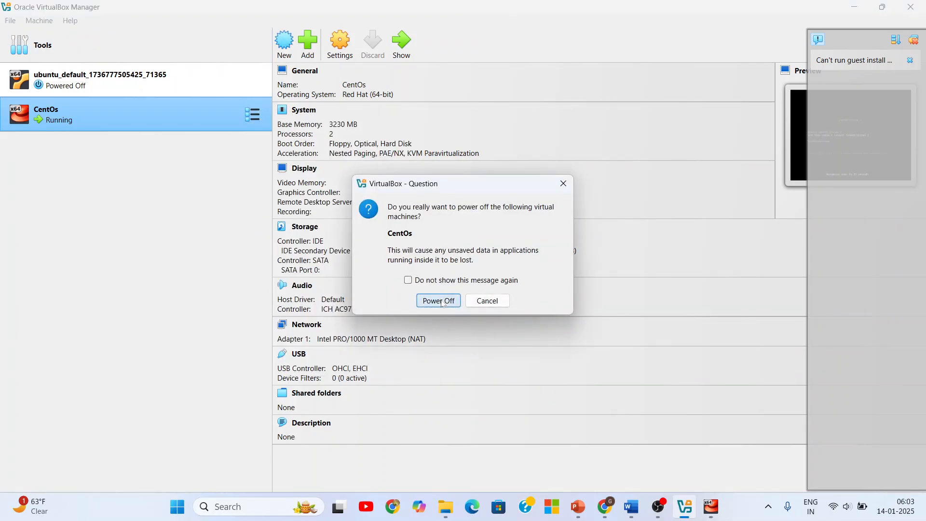
pyautogui.click(444, 299)
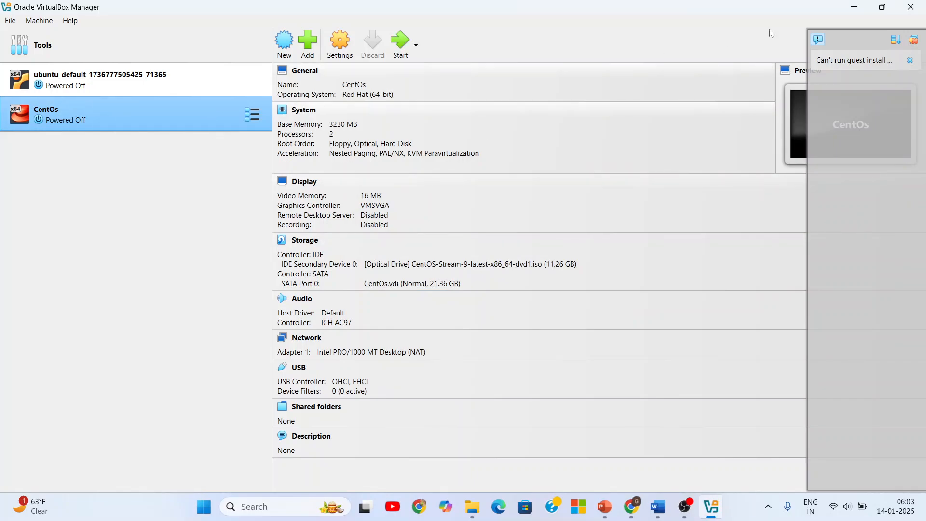
# - Switch to Chrome, search Google for "centos installation steps" in a new tab, and open the GeeksforGeeks article How to Install CentOS
pyautogui.click(631, 506)
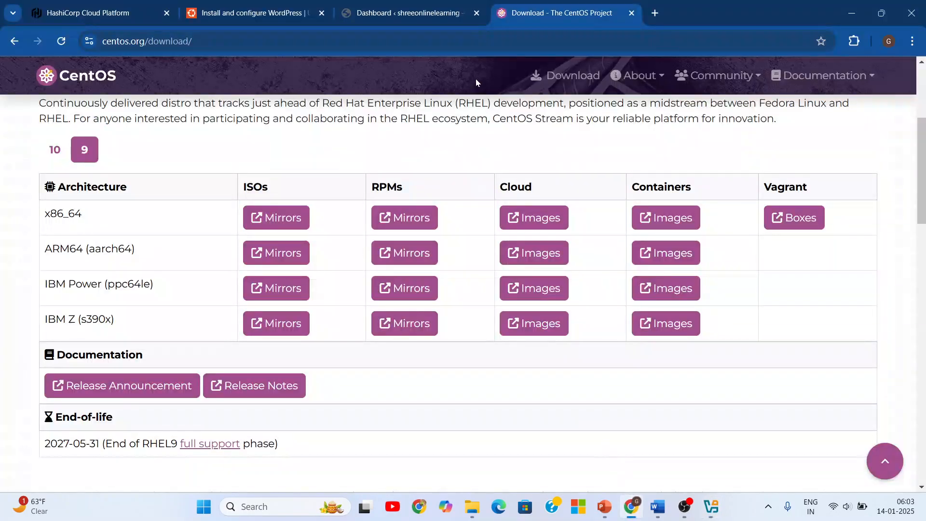
pyautogui.click(654, 14)
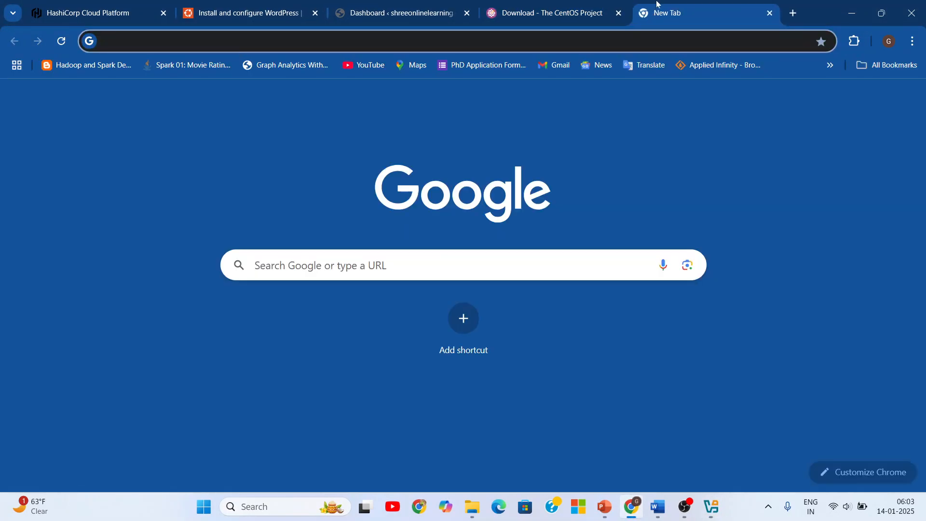
pyautogui.write('entos')
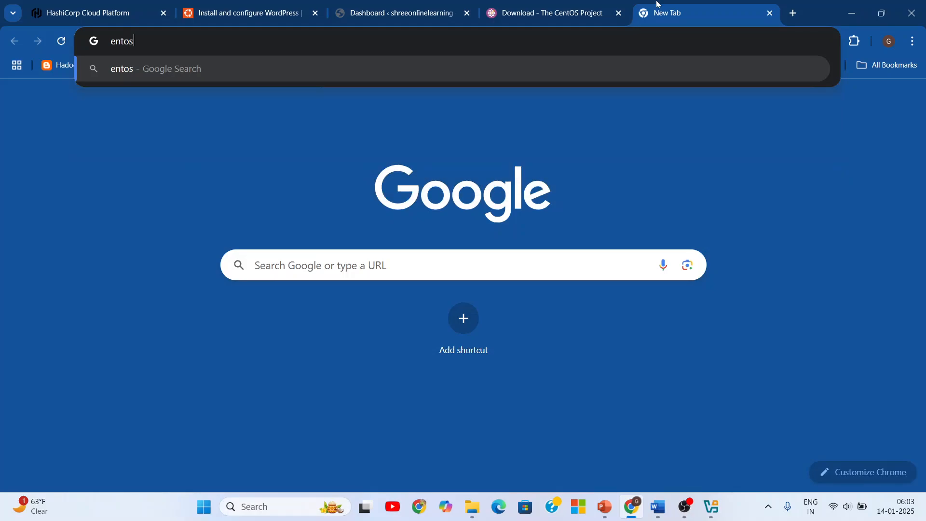
pyautogui.press('BackSpace')
pyautogui.press('BackSpace')
pyautogui.press('BackSpace')
pyautogui.press('BackSpace')
pyautogui.press('BackSpace')
pyautogui.write('ce')
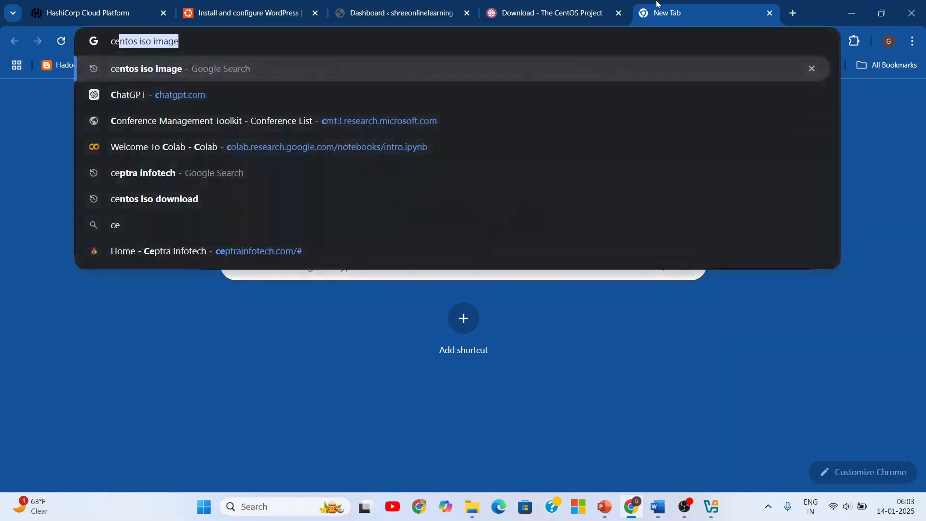
pyautogui.write('ntos in')
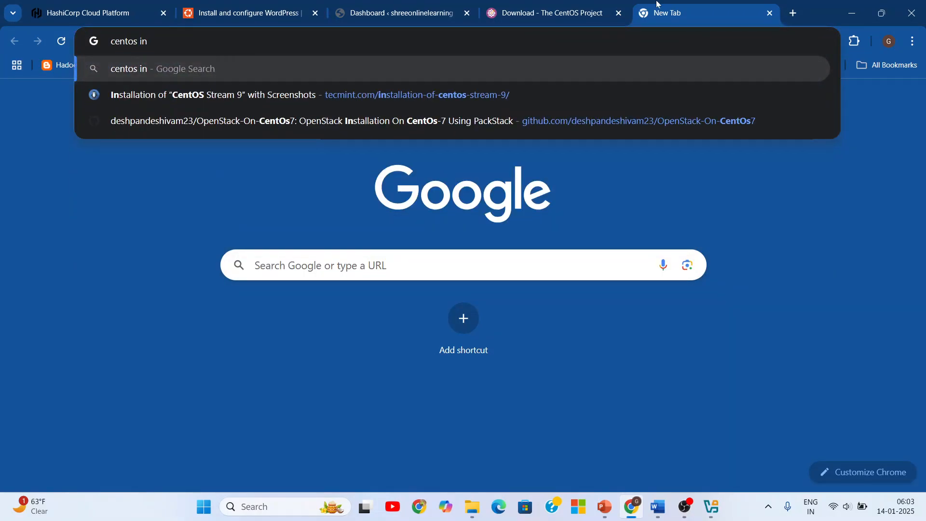
pyautogui.write('stallation ')
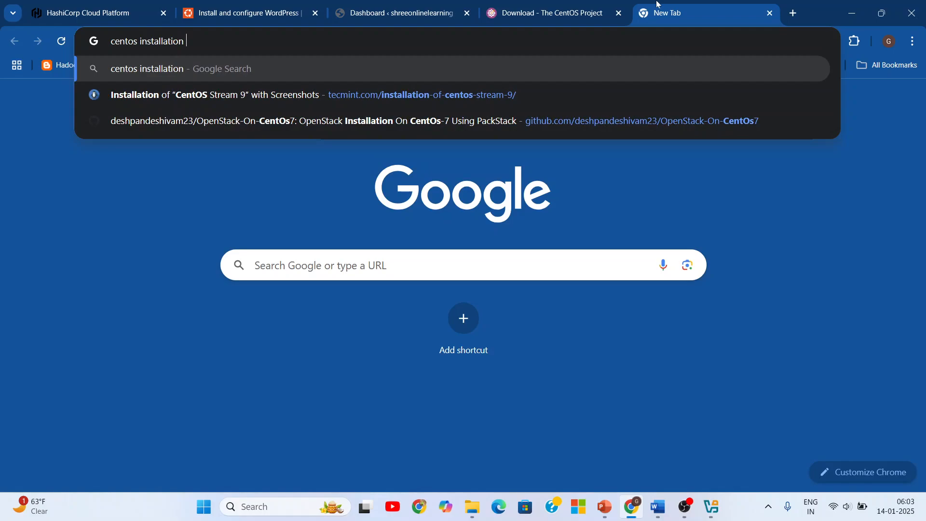
pyautogui.write('steps')
pyautogui.press('Return')
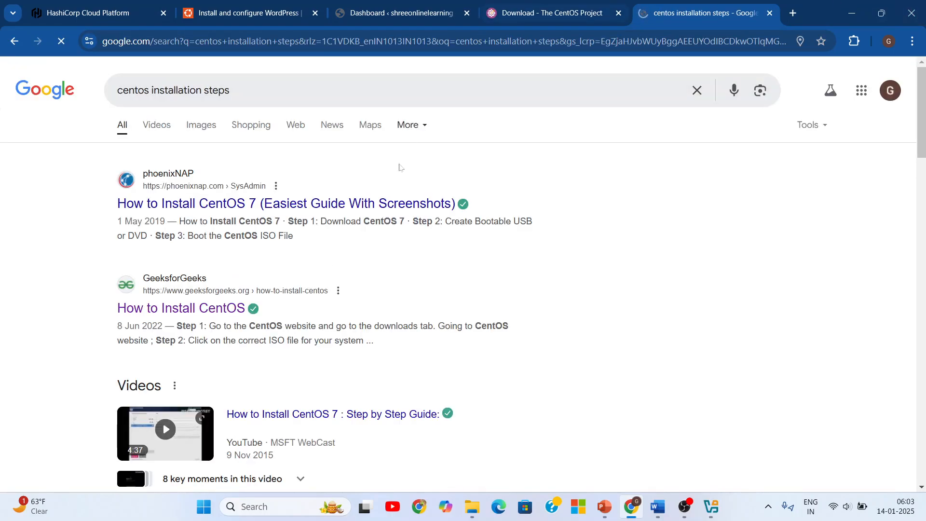
pyautogui.click(217, 309)
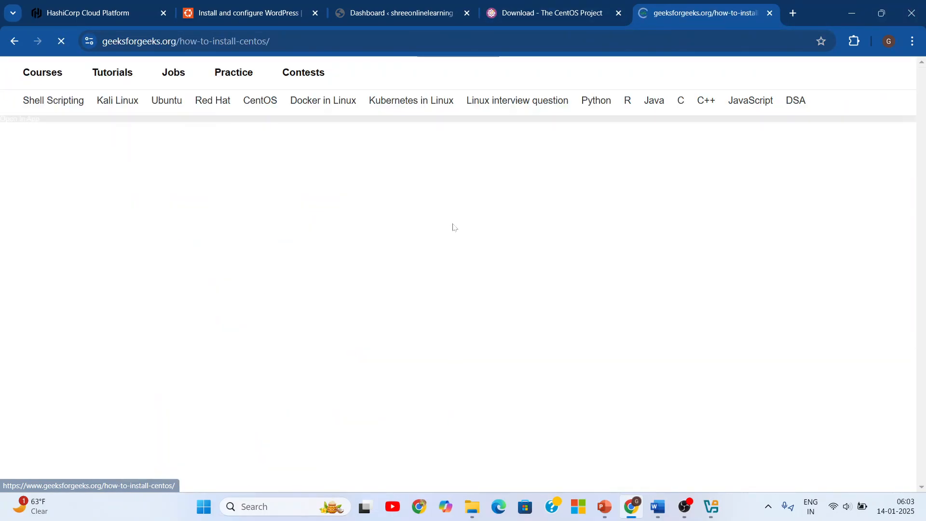
# - Examine the article's CentOS installation steps from the ISO download through the final setup to Step 11, dismissing the Google sign-in prompt
pyautogui.scroll(-7, 737, 125)
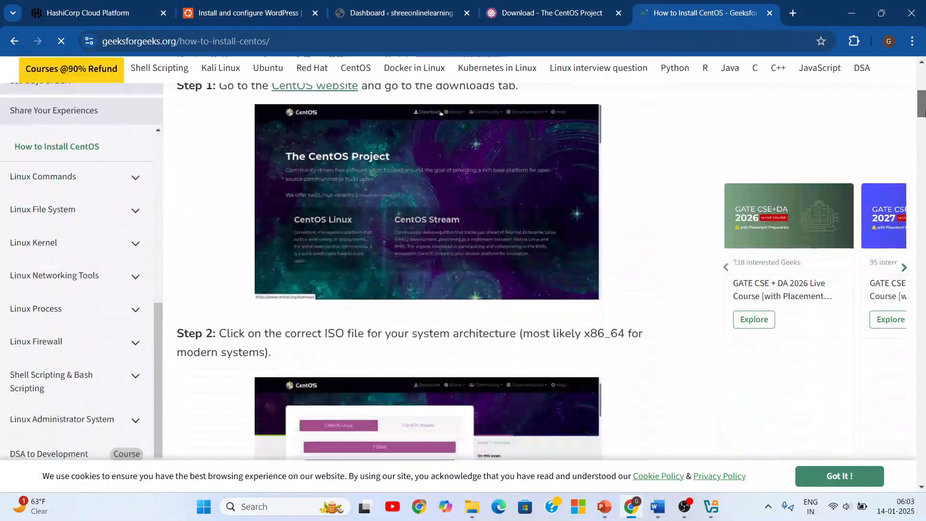
pyautogui.scroll(-12, 337, 270)
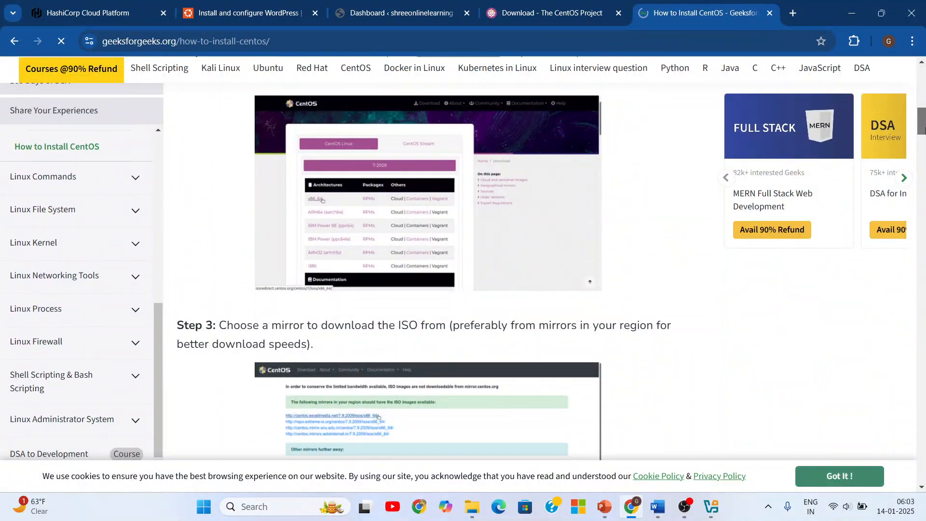
pyautogui.scroll(-15, 338, 270)
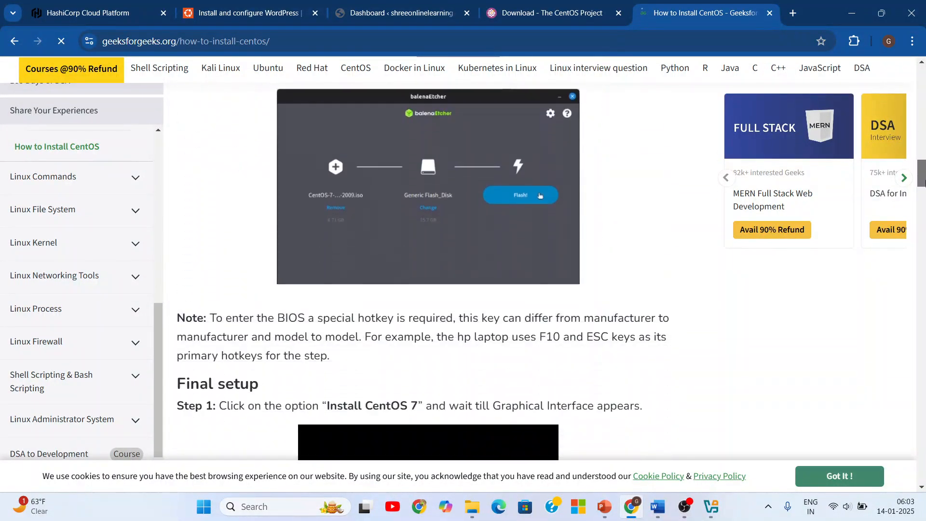
pyautogui.scroll(-10, 449, 288)
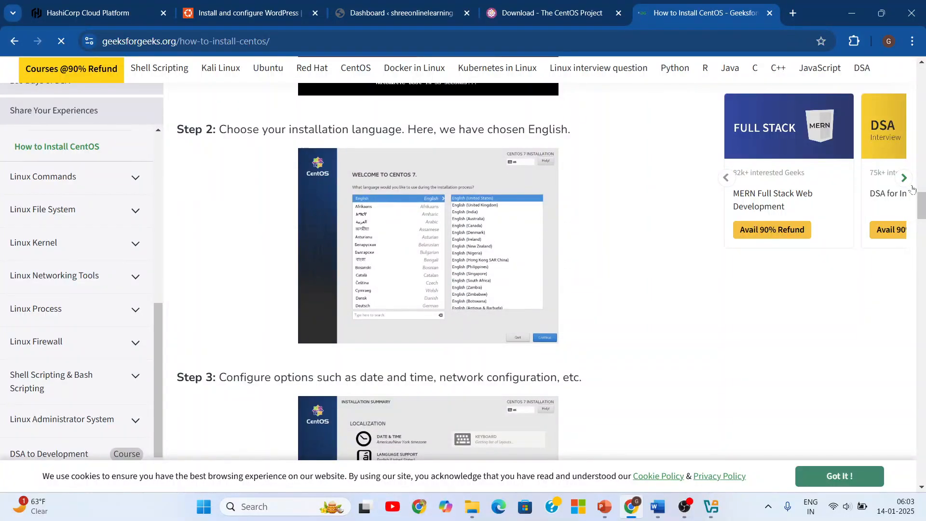
pyautogui.moveTo(925, 211); pyautogui.dragTo(925, 224)
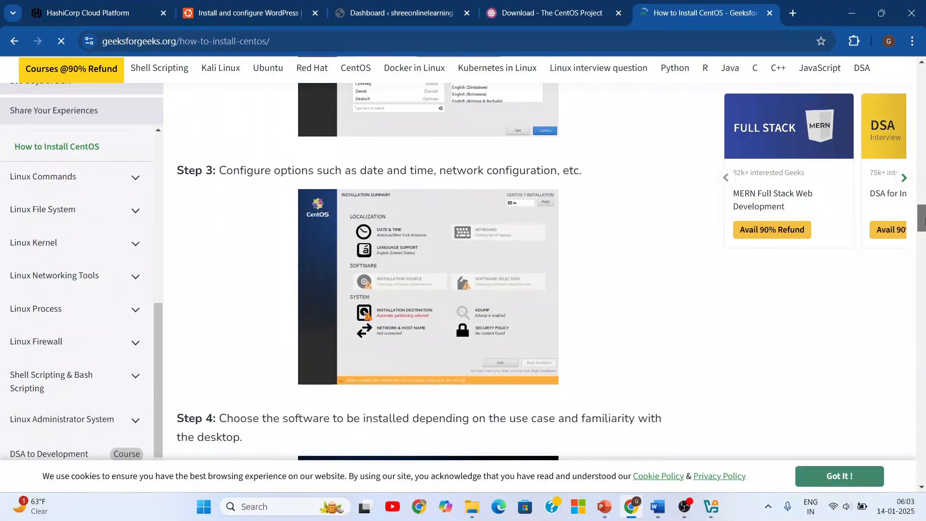
pyautogui.click(922, 248)
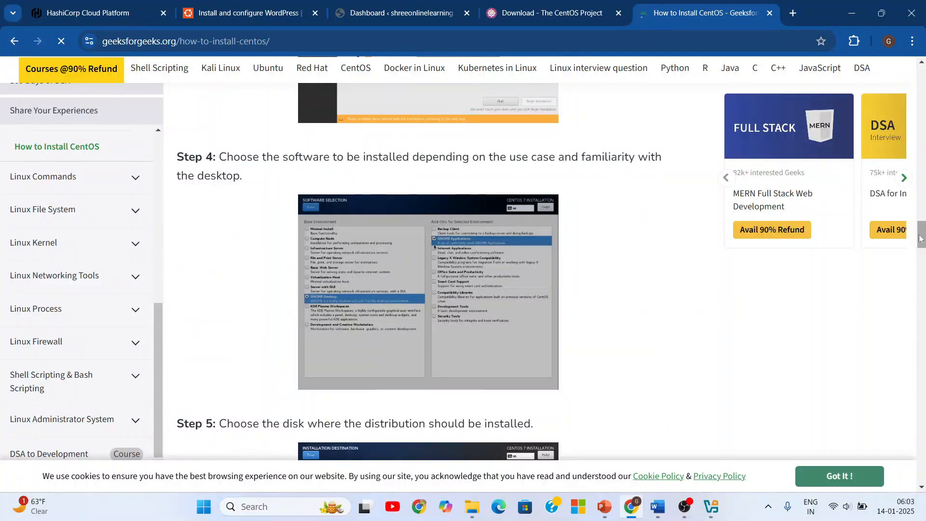
pyautogui.moveTo(921, 238); pyautogui.dragTo(920, 322)
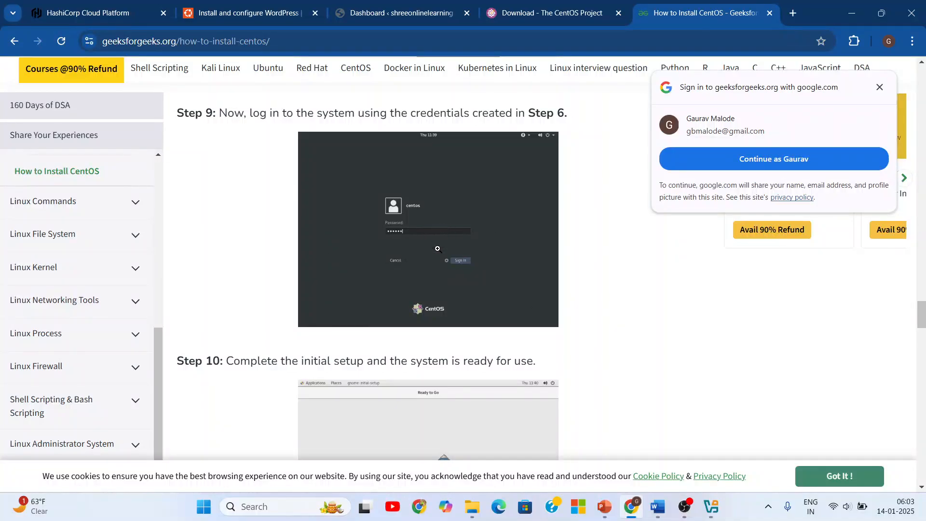
pyautogui.scroll(1, 913, 172)
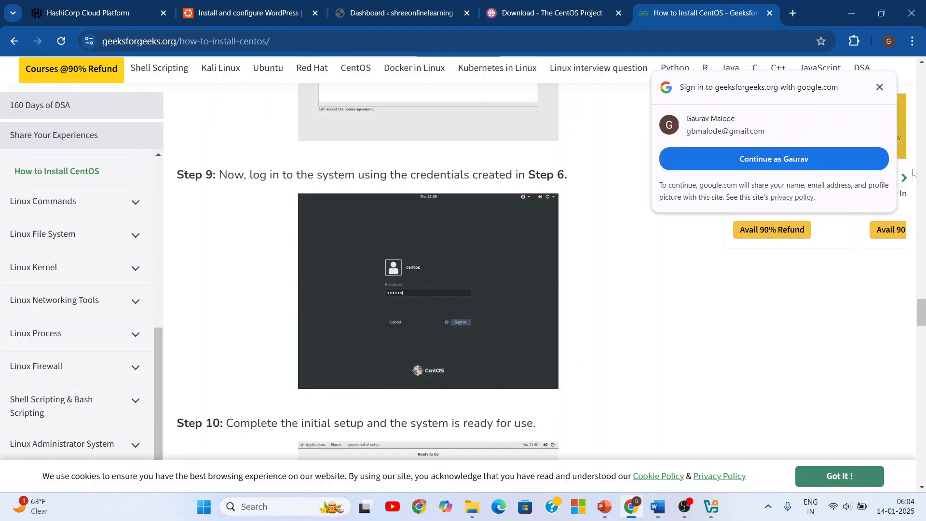
pyautogui.click(880, 87)
pyautogui.moveTo(921, 313); pyautogui.dragTo(920, 343)
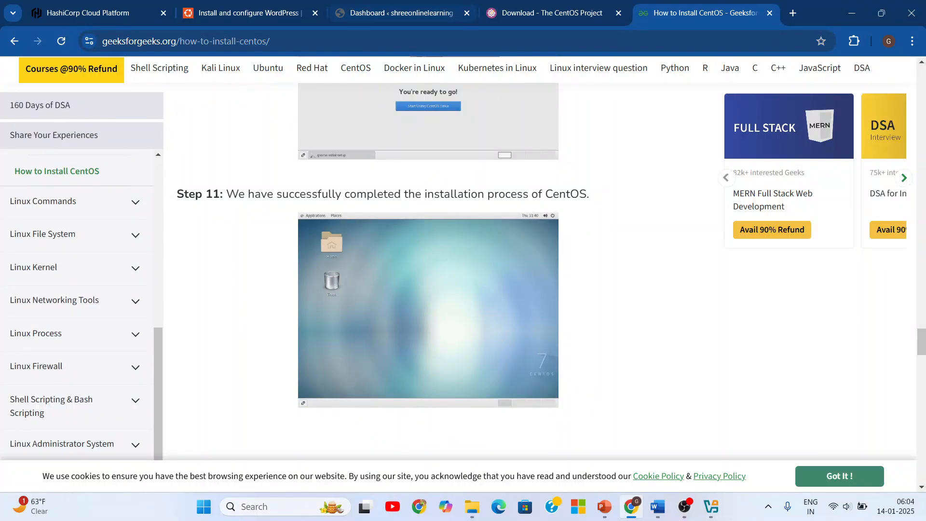
# - Launch VMware Workstation 16 Player, open the CentOS-02 virtual machine without powering it on, and minimize the window
pyautogui.click(268, 506)
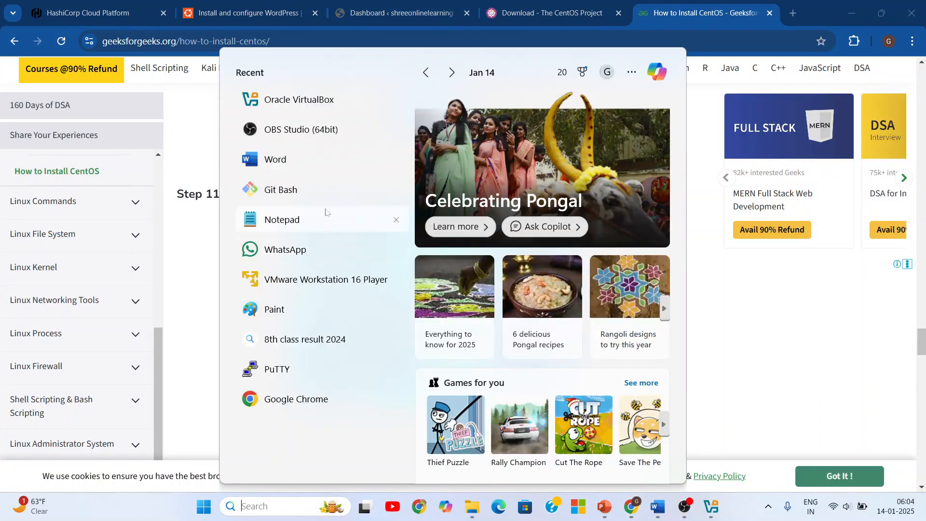
pyautogui.press('Escape')
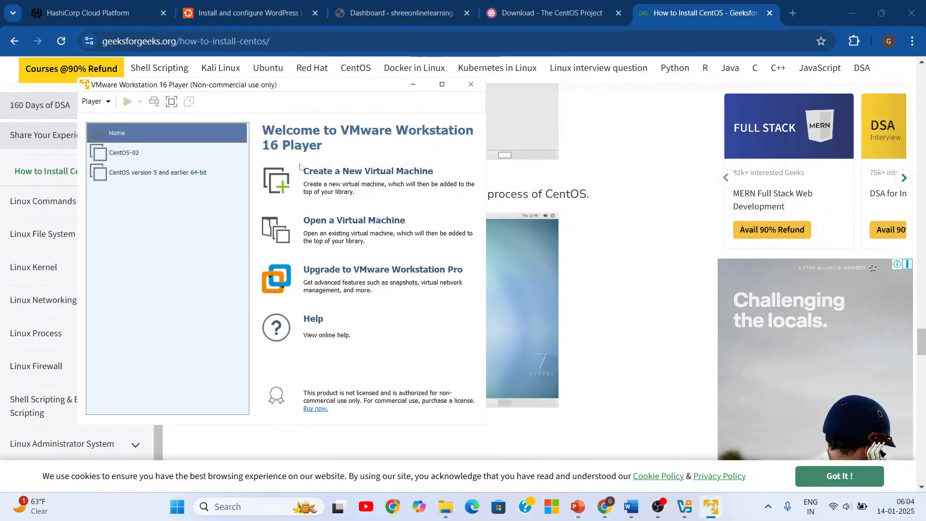
pyautogui.doubleClick(131, 153)
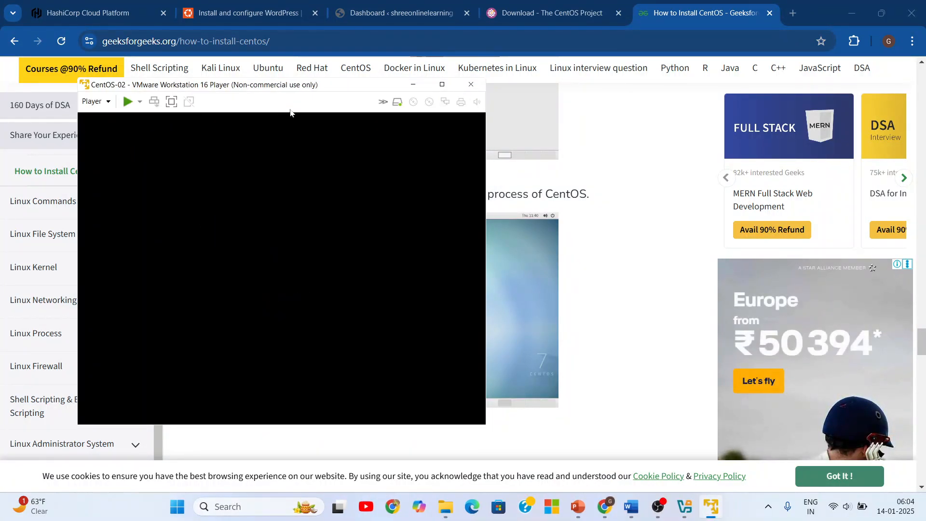
pyautogui.click(413, 86)
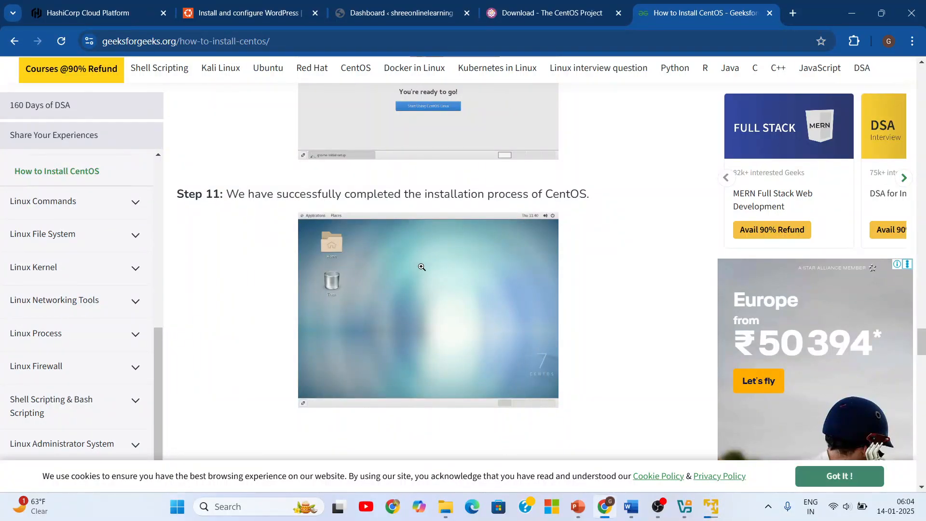
# - Switch to the CentOS-02 virtual machine in VMware Workstation 16 Player to check its startup, and minimize the window
pyautogui.moveTo(711, 507)
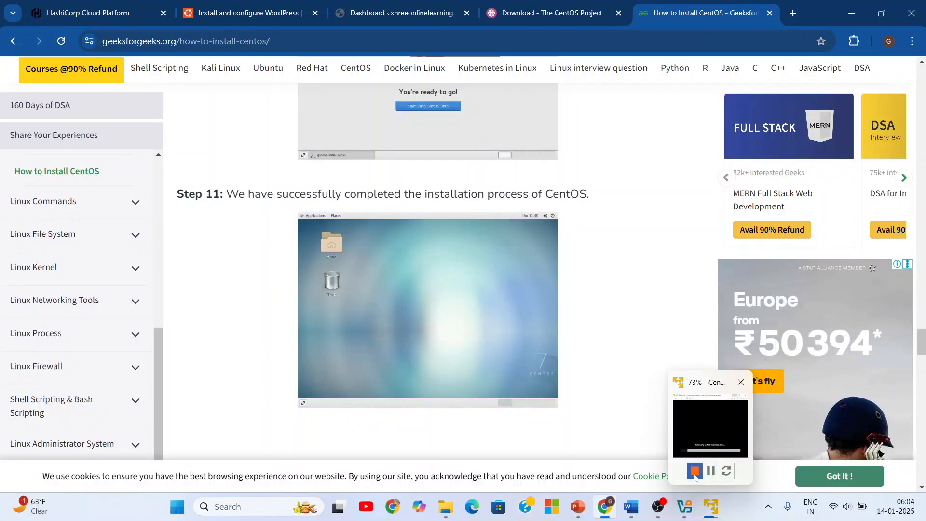
pyautogui.moveTo(692, 444)
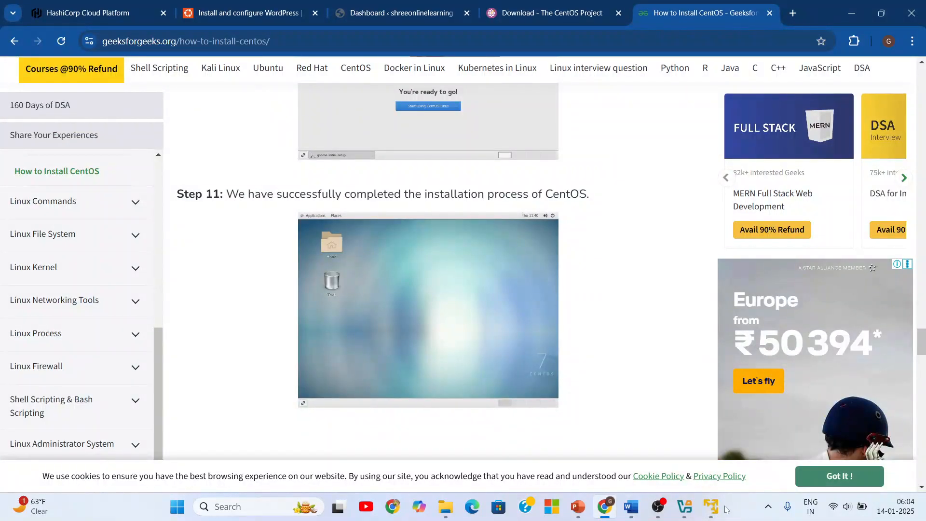
pyautogui.click(711, 507)
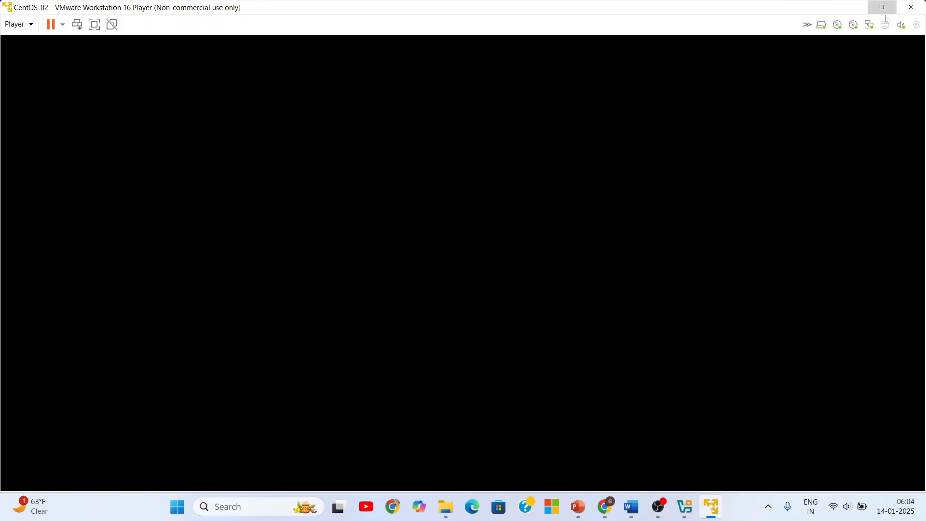
pyautogui.click(855, 6)
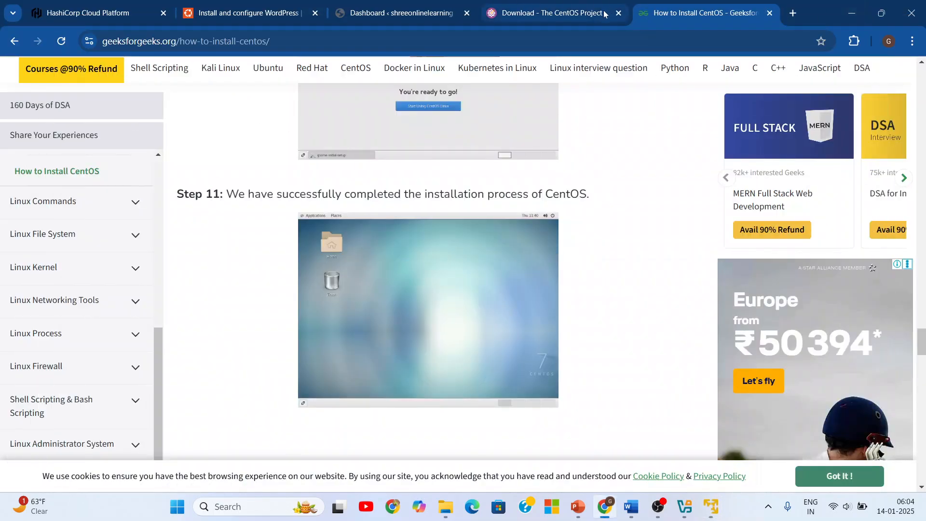
# - Bring up Oracle VirtualBox Manager, and switch to the Word document Virtualization is.docx to view the virtualization diagram
pyautogui.moveTo(670, 510)
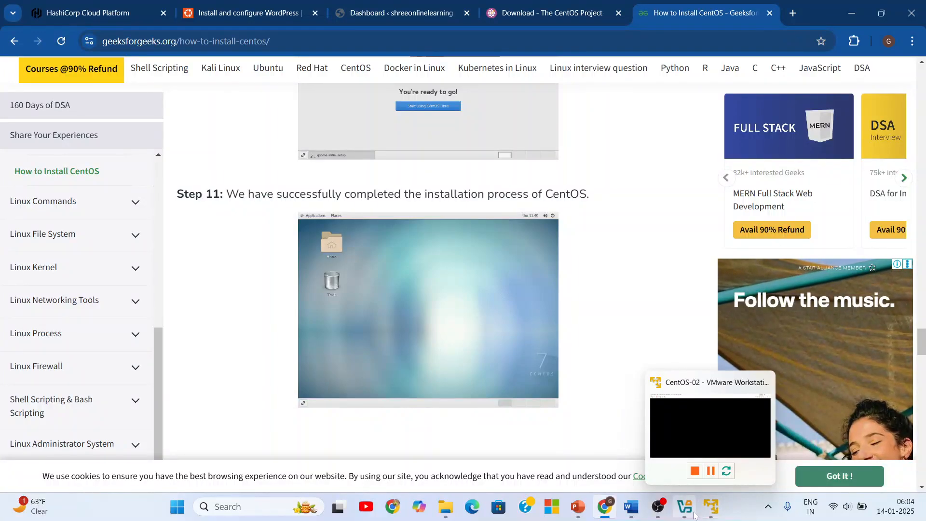
pyautogui.click(691, 515)
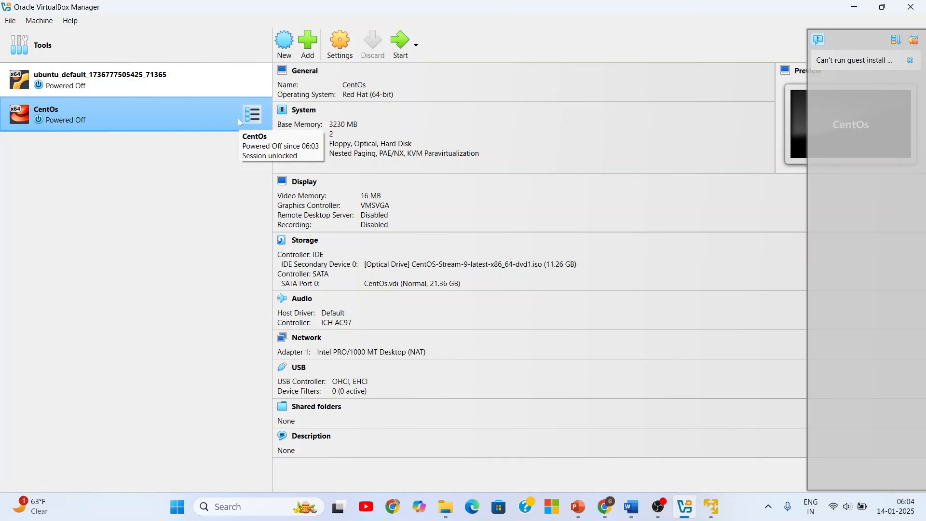
pyautogui.click(630, 514)
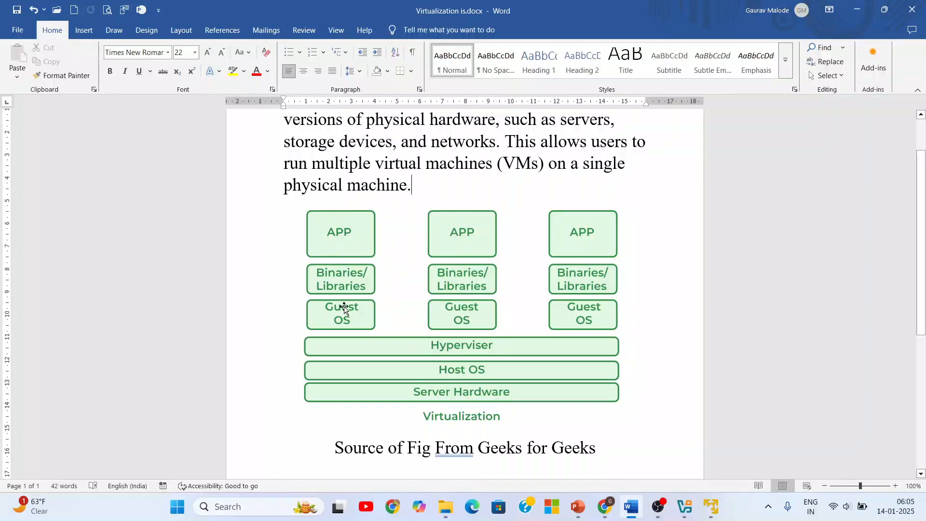